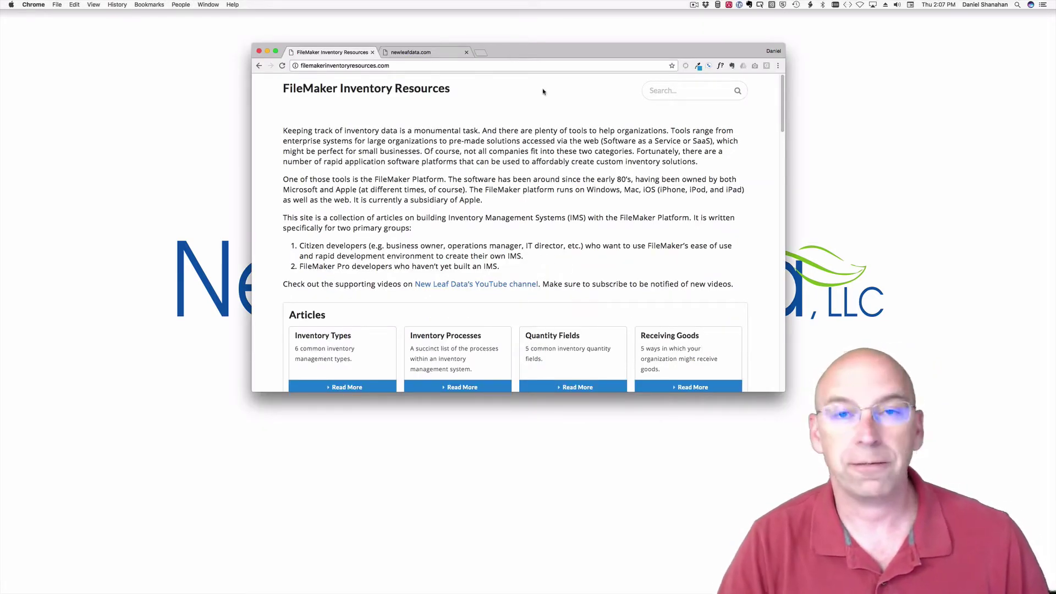
Scroll the FileMaker Inventory Resources page down to the Store section's $379 Inventory Starter Kit listing.
scroll(563, 117, down, 5)
scroll(563, 117, down, 20)
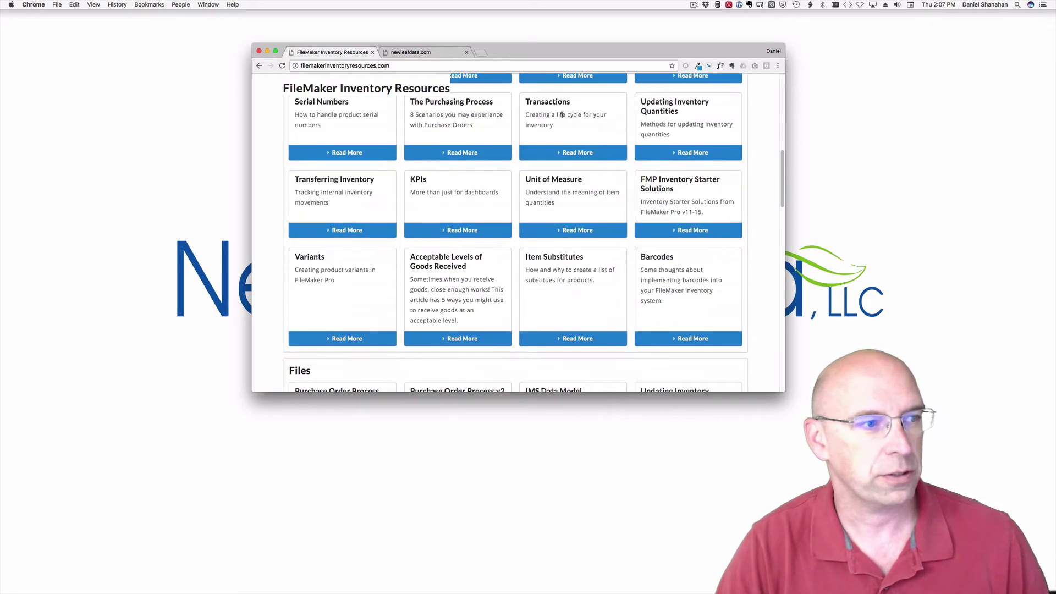
scroll(562, 117, down, 8)
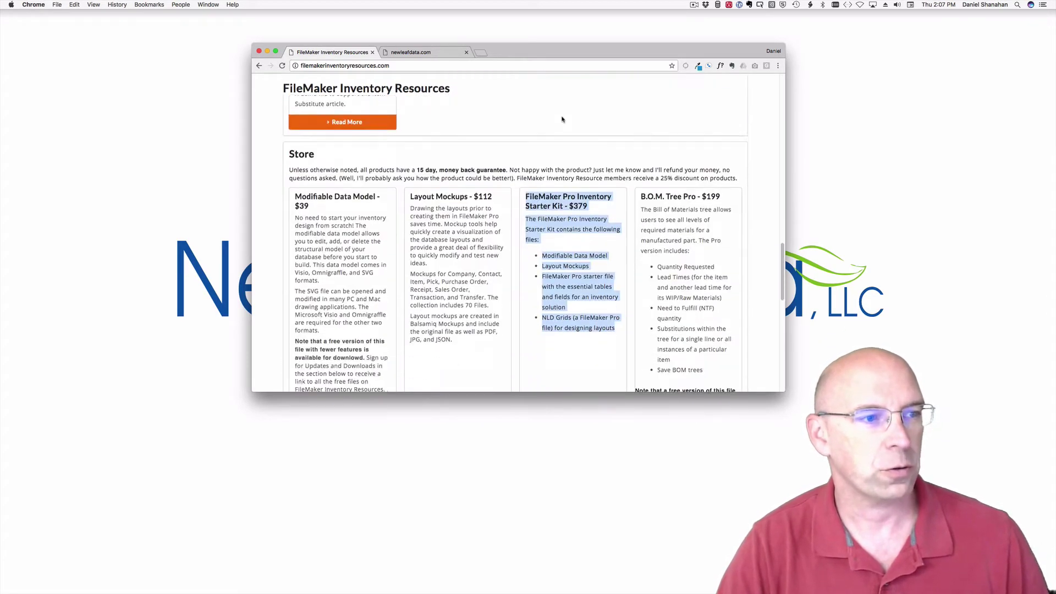
scroll(560, 121, up, 1)
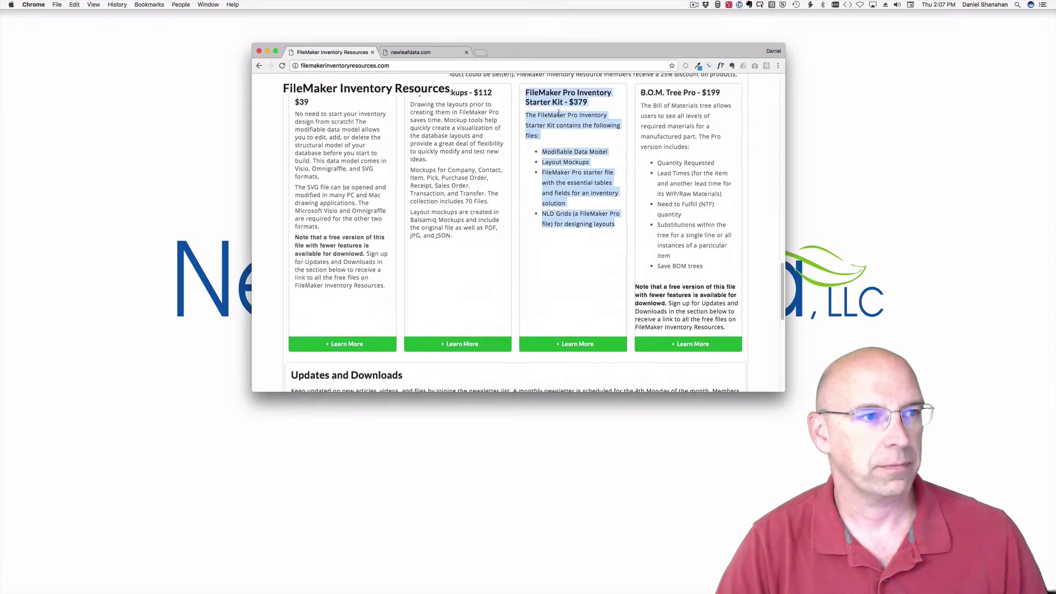
Switch to the newleafdata.com tab and scroll down to the Inventory Starter Kit section.
click(428, 54)
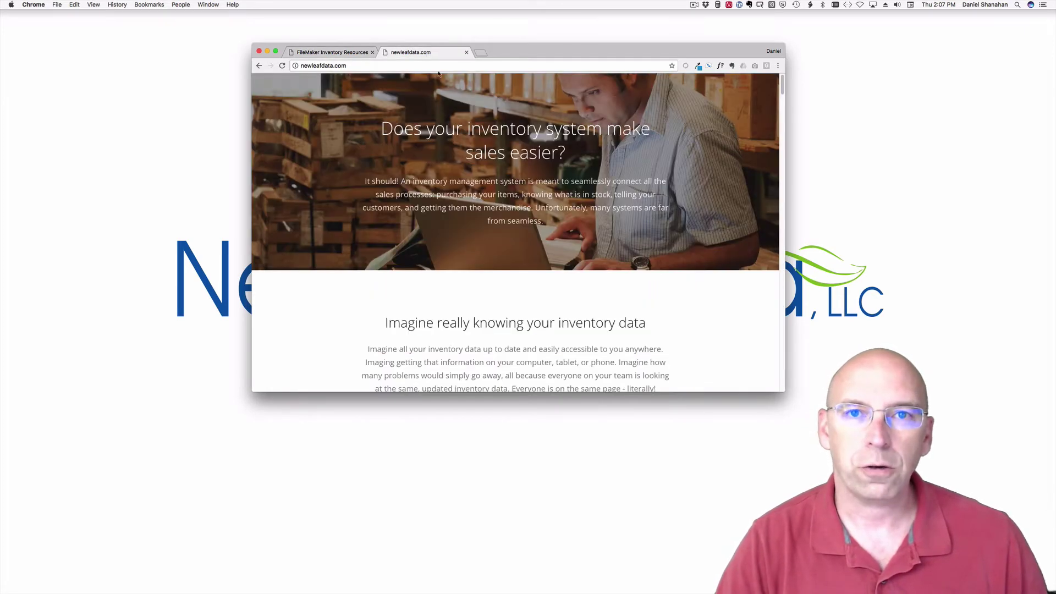
scroll(564, 130, down, 15)
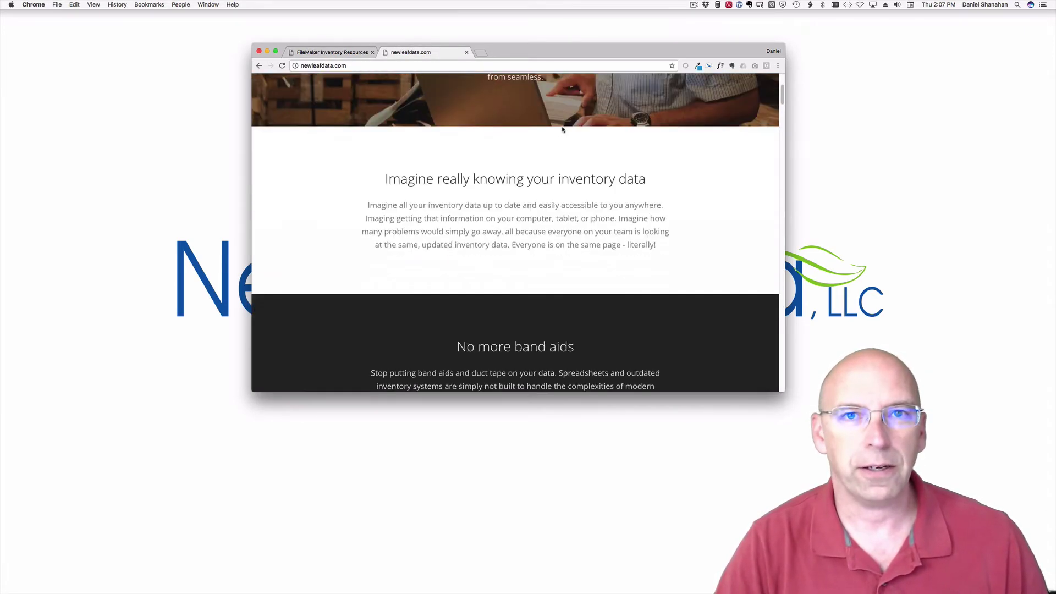
scroll(563, 130, down, 15)
scroll(563, 131, down, 5)
scroll(563, 130, down, 12)
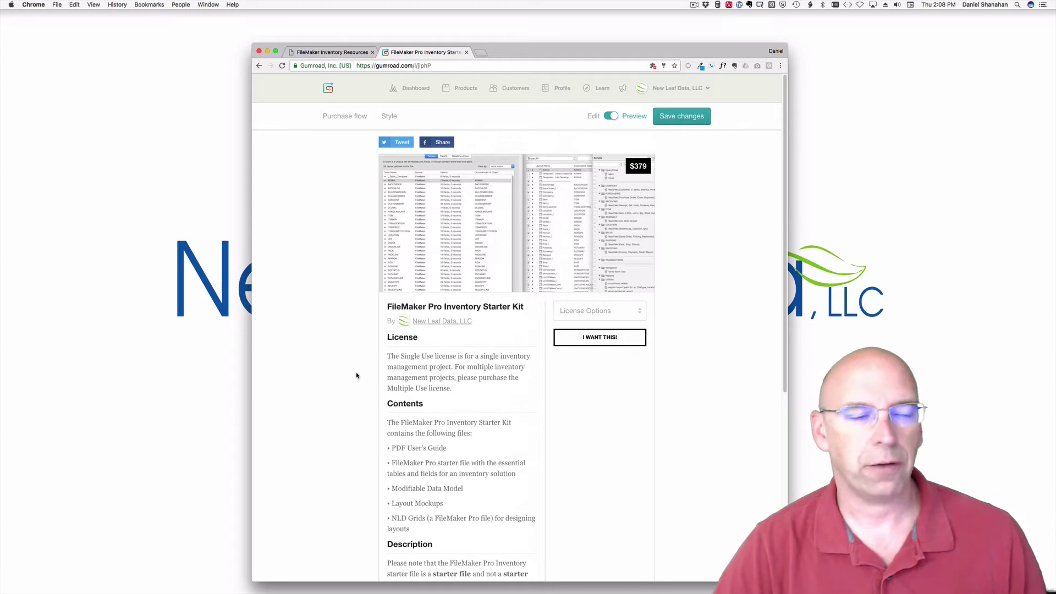
scroll(356, 376, down, 5)
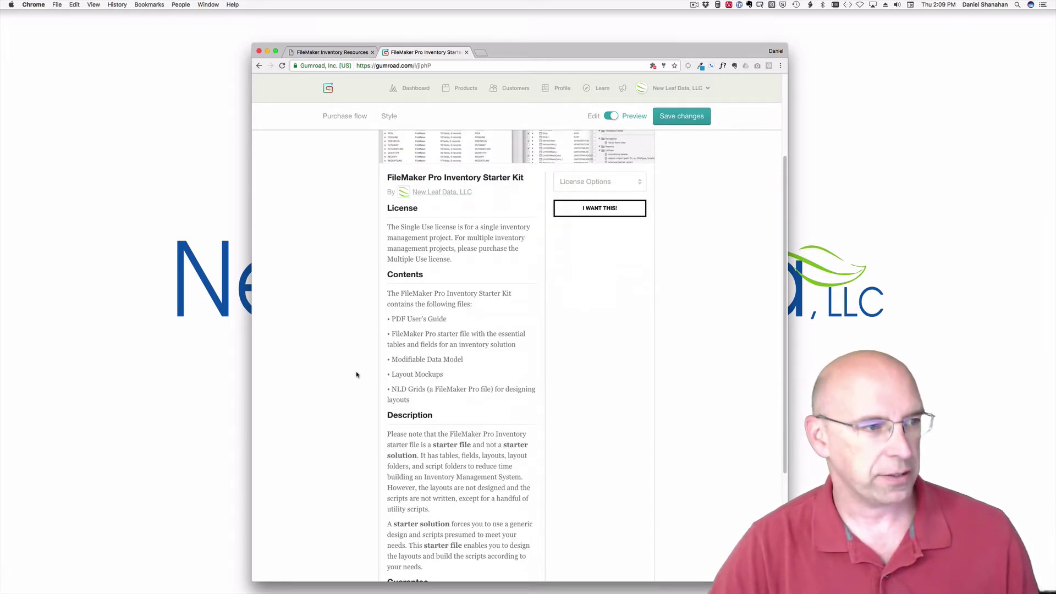
scroll(357, 375, down, 4)
scroll(356, 376, down, 3)
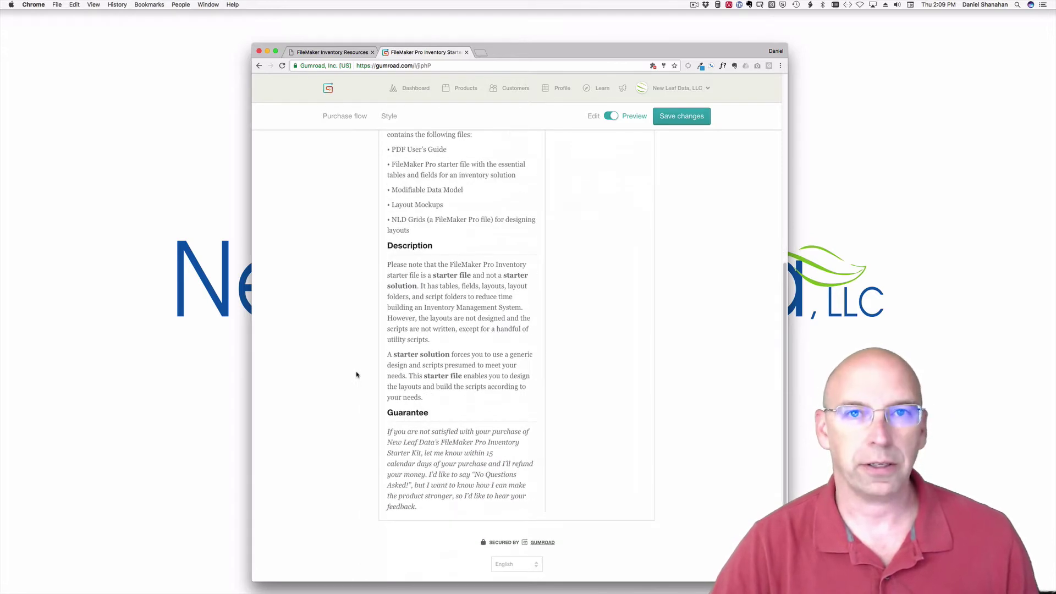
scroll(357, 375, up, 6)
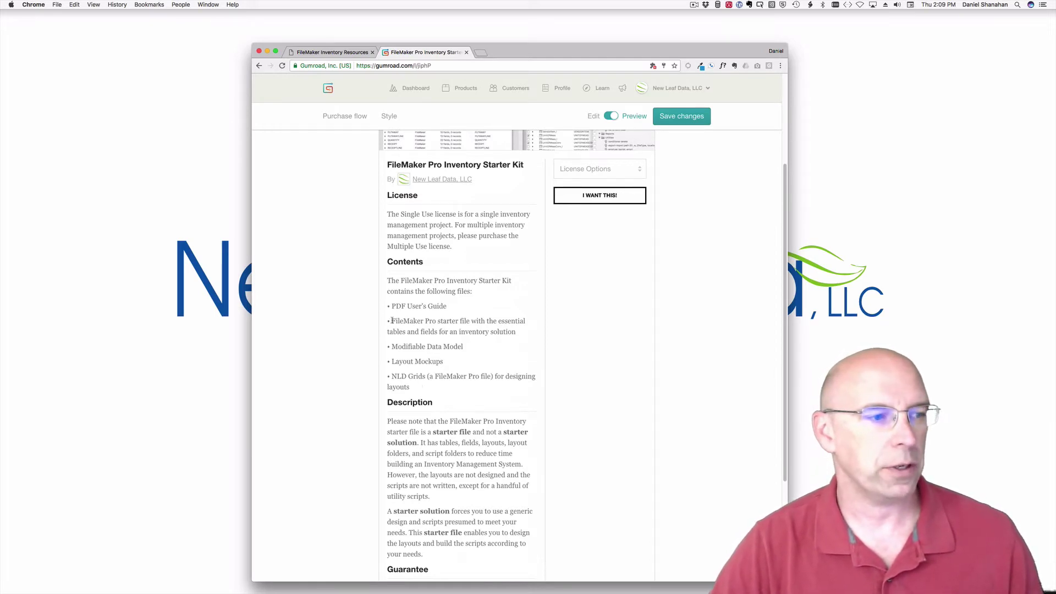
Highlight the FileMaker Pro starter file item in the Gumroad kit's contents list.
drag(391, 321, 525, 331)
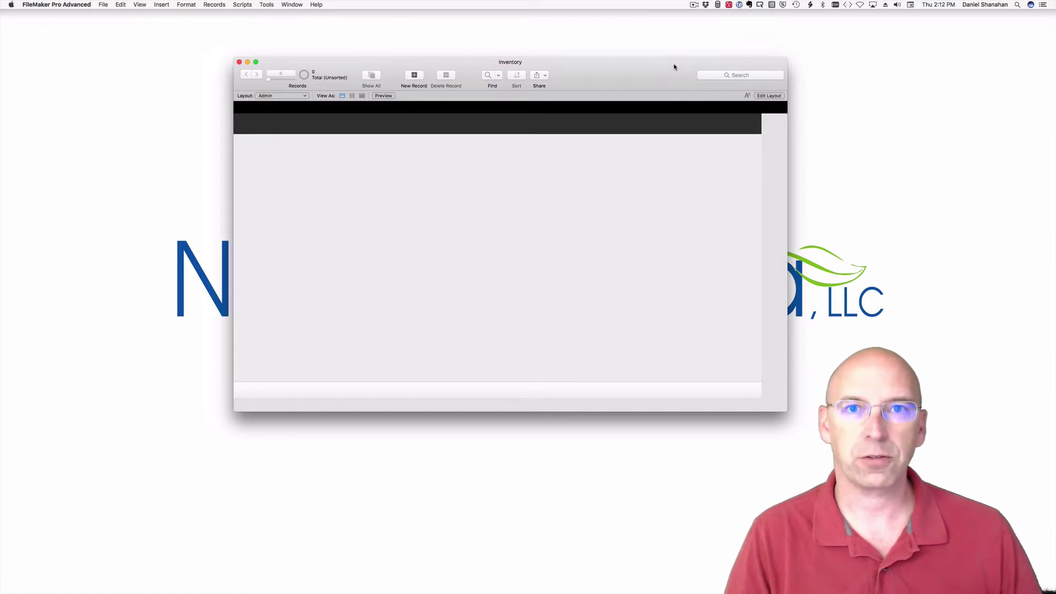
Open Manage Database for the Inventory file and scroll through its table list.
key(super+shift+d)
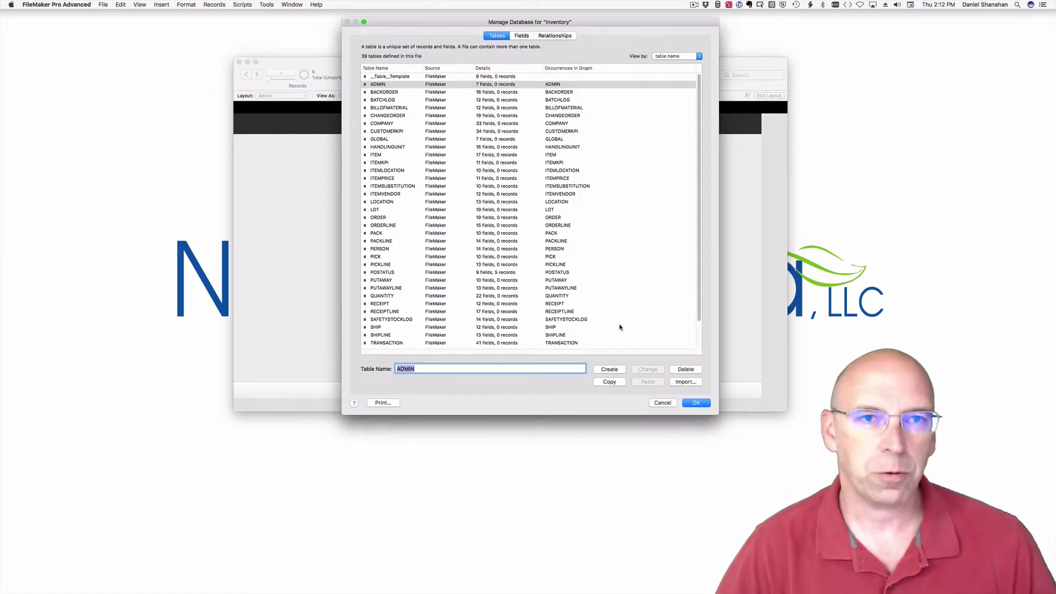
scroll(599, 207, down, 3)
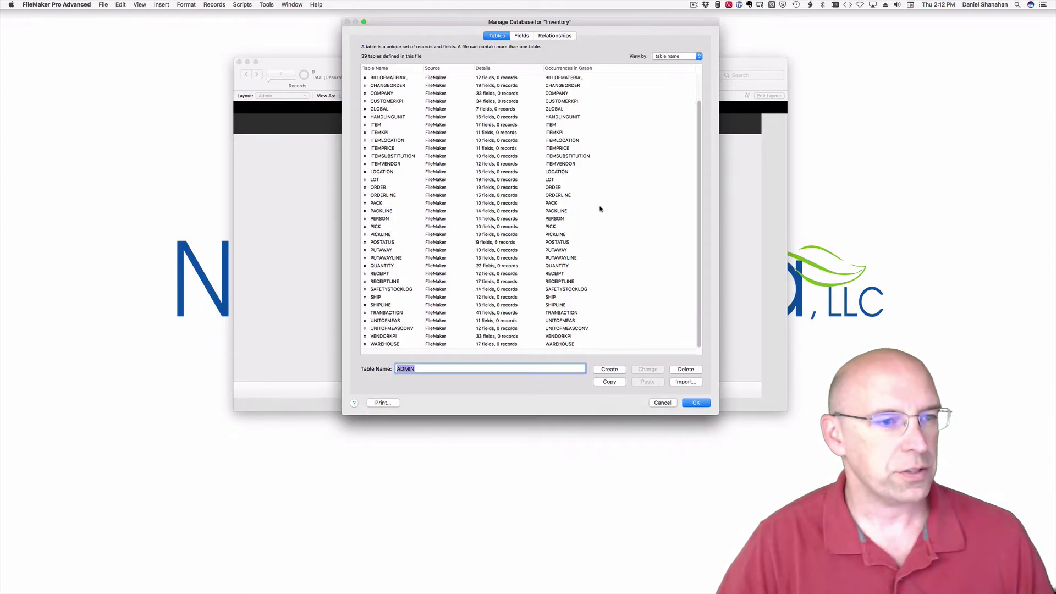
scroll(600, 208, up, 2)
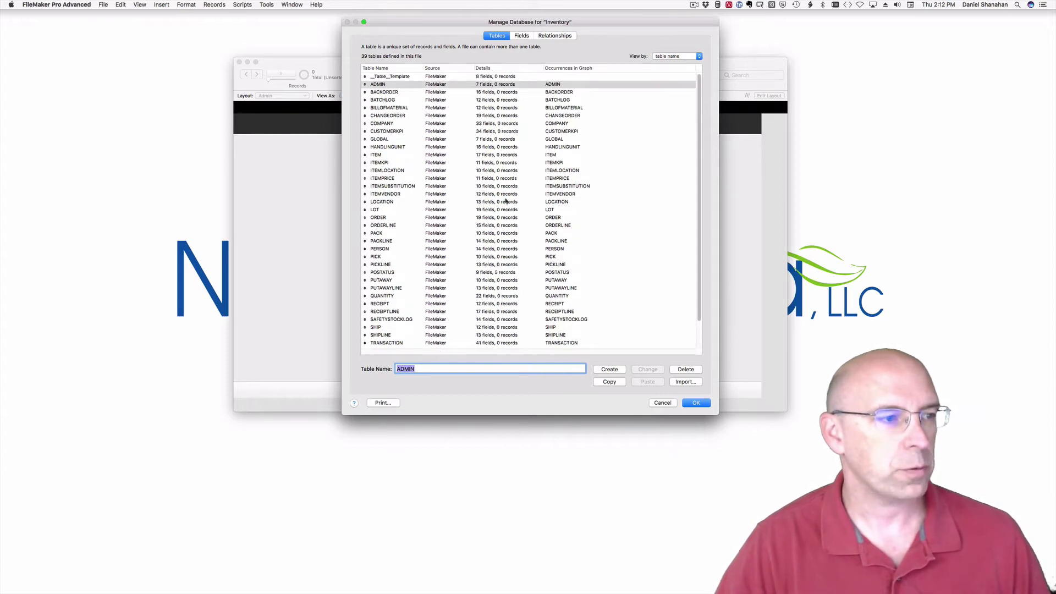
Duplicate the _Table_Template table and rename the copy NEWTABLE.
click(387, 77)
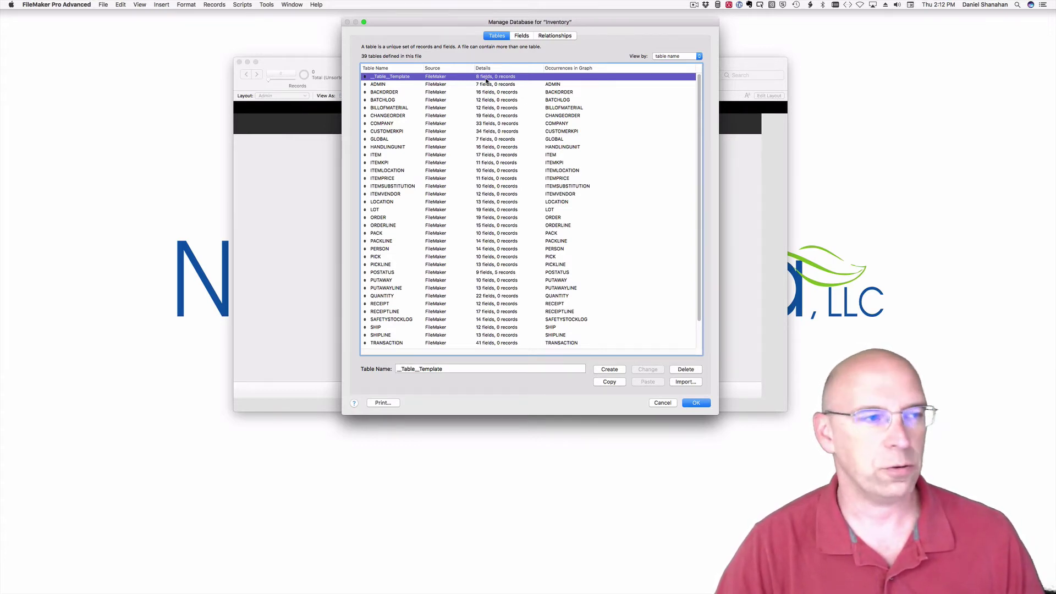
click(613, 382)
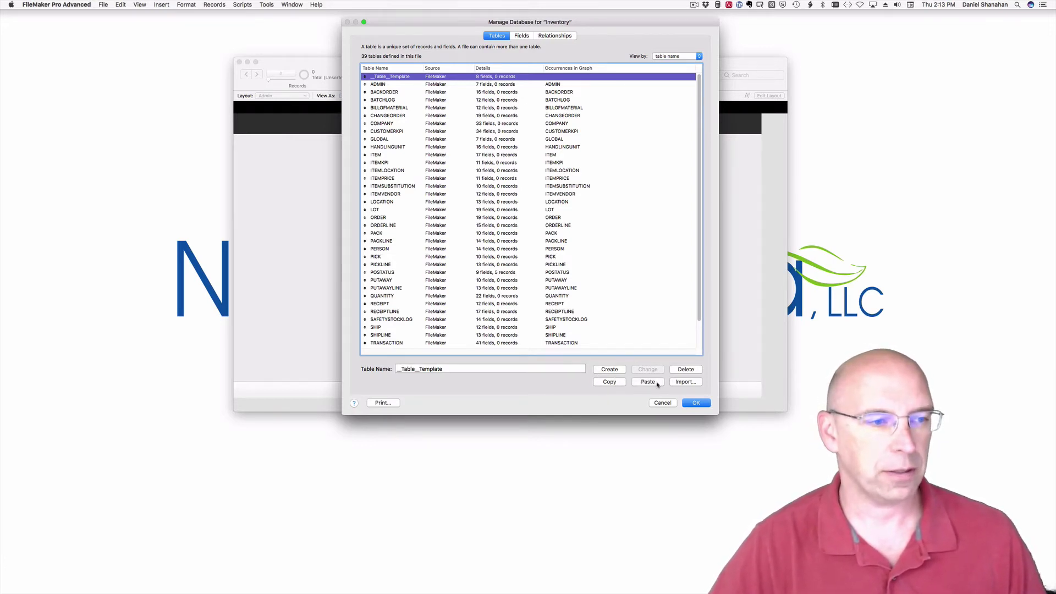
click(648, 381)
key(Tab)
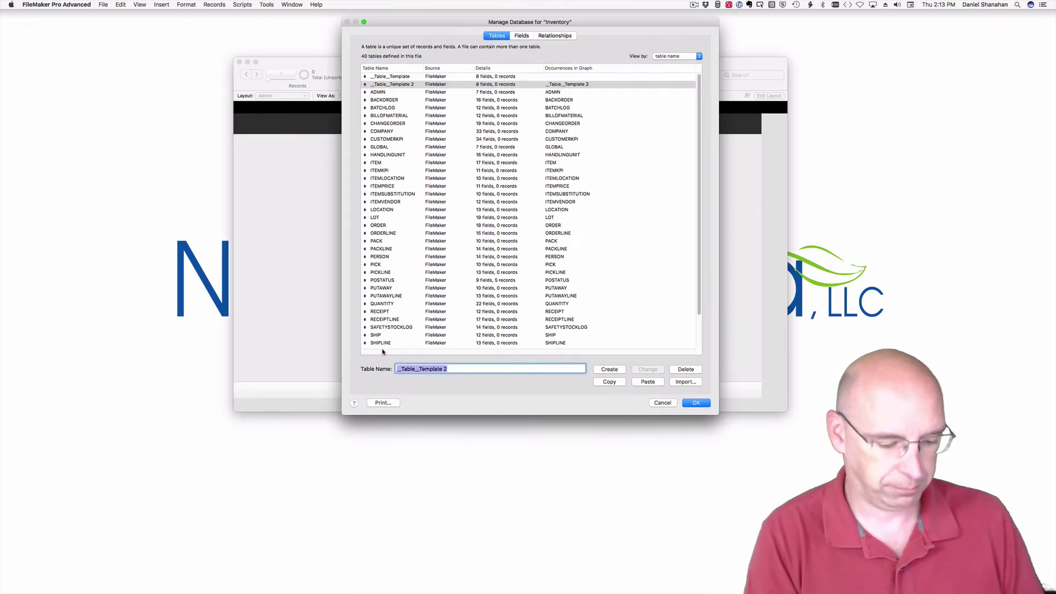
text(NEWTABLE)
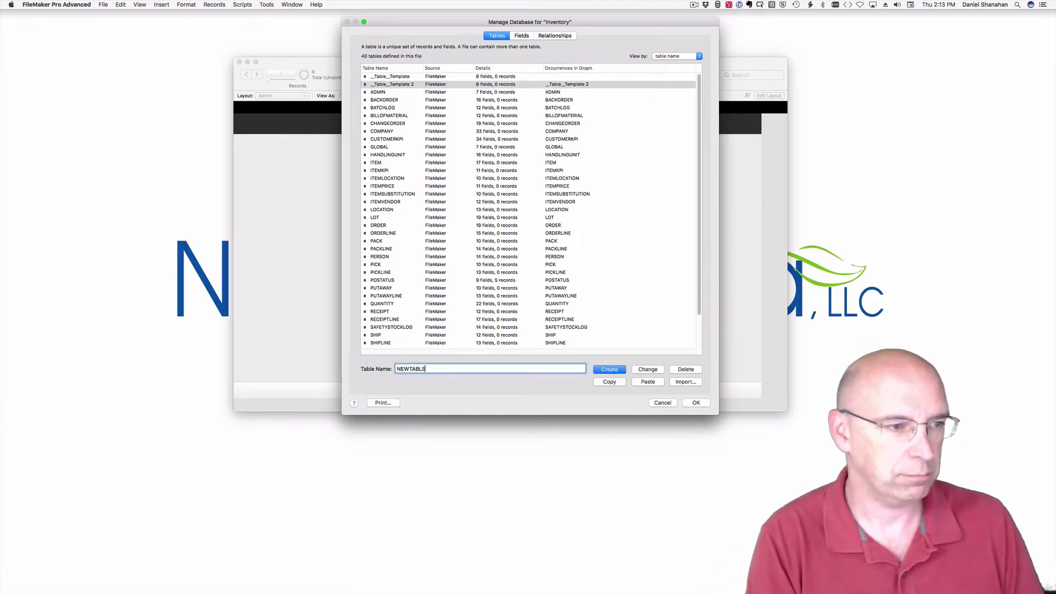
click(646, 370)
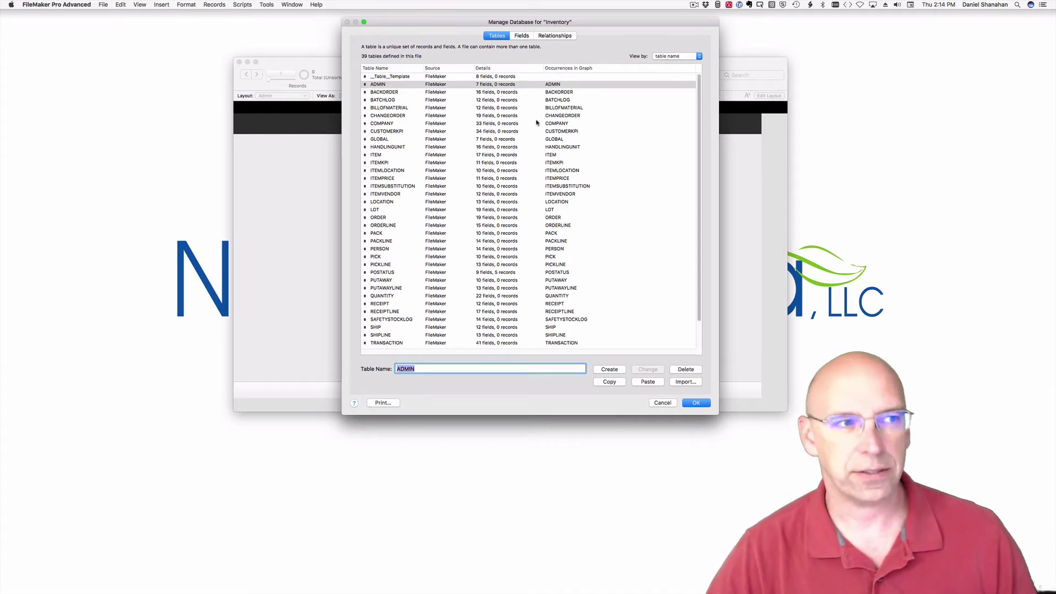
Select the CHANGEORDER, COMPANY and CUSTOMERKPI tables in the list.
click(495, 117)
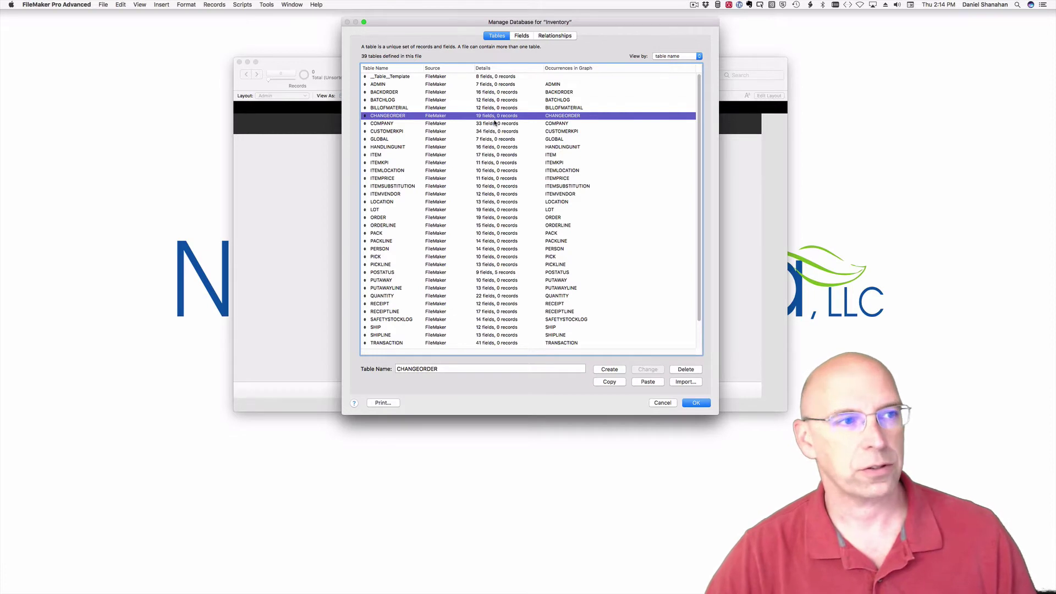
click(495, 123)
click(494, 132)
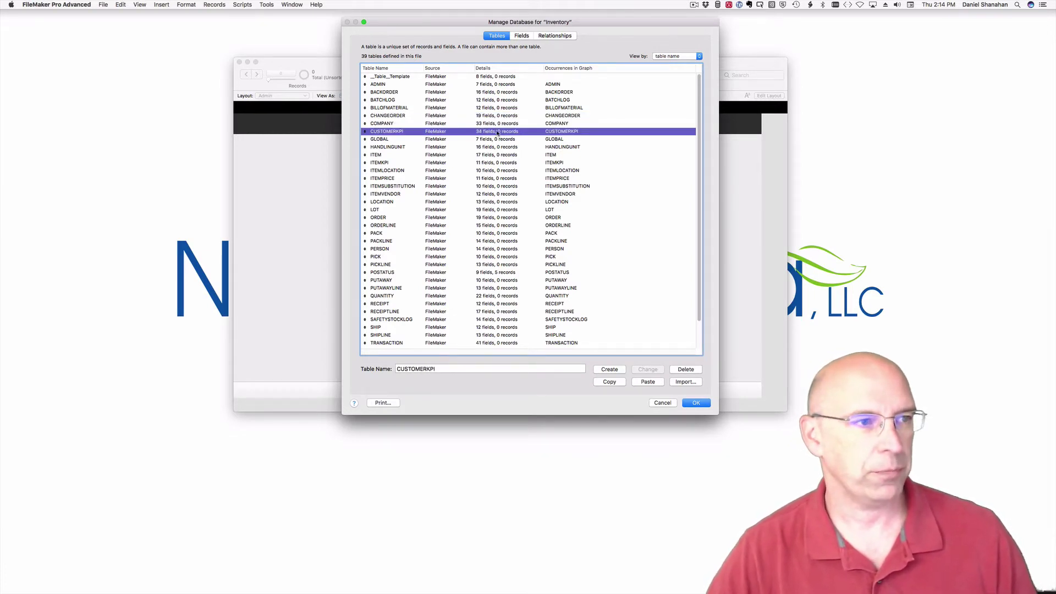
Review fields of the CUSTOMERKPI, GLOBAL, HANDLINGUNIT, ITEM, ITEMKPI and ITEMLOCATION tables.
double_click(484, 133)
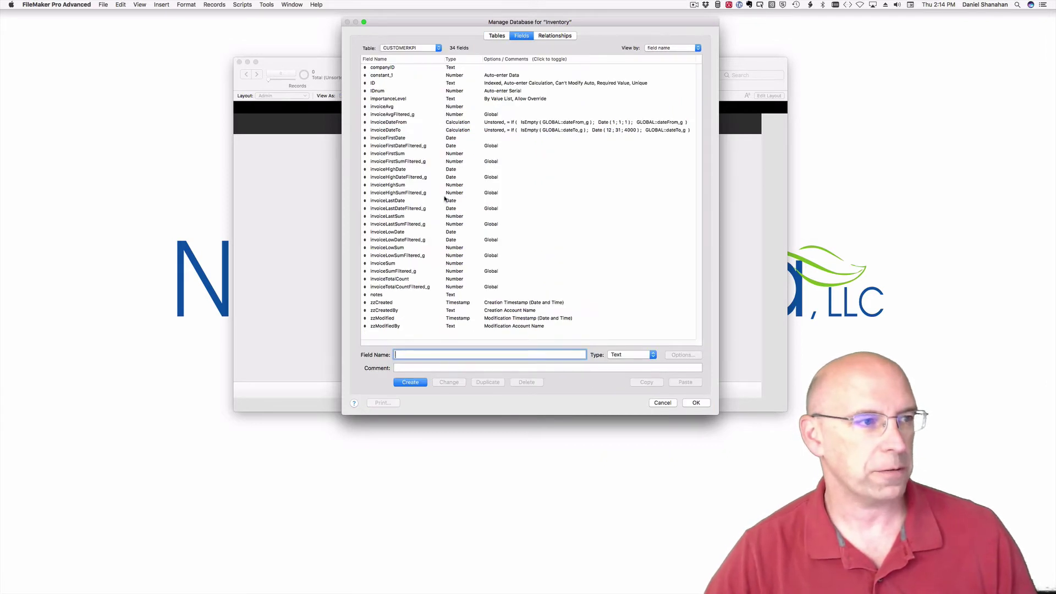
click(423, 50)
click(421, 54)
click(420, 50)
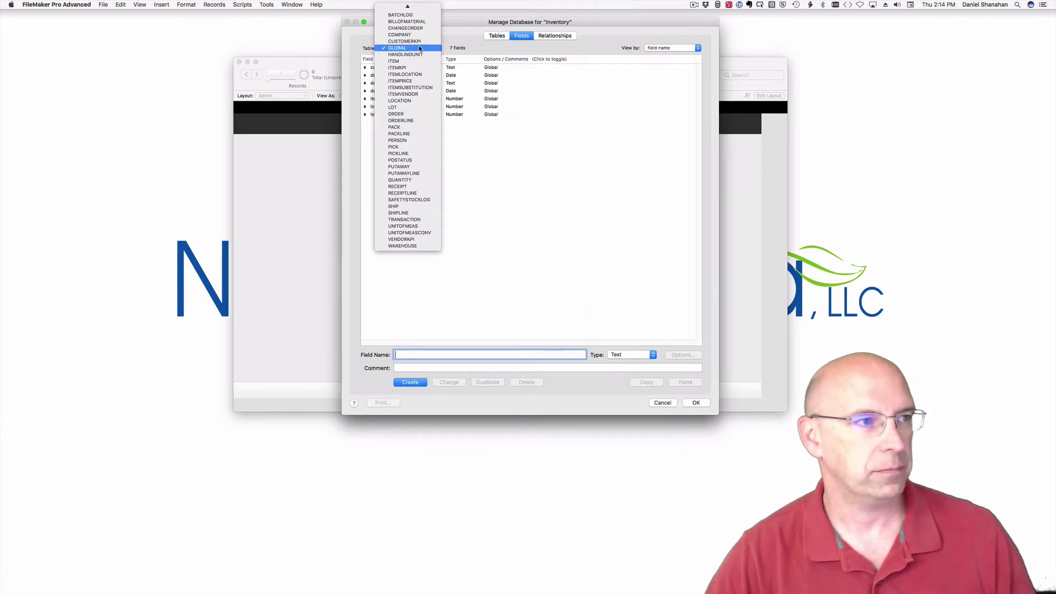
click(420, 54)
click(418, 50)
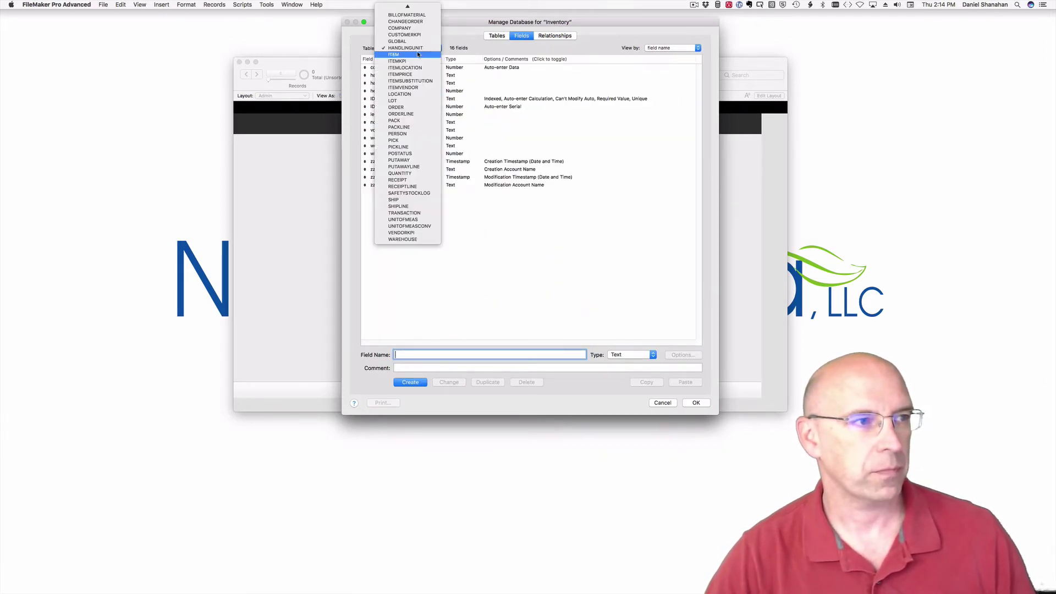
click(418, 54)
click(405, 55)
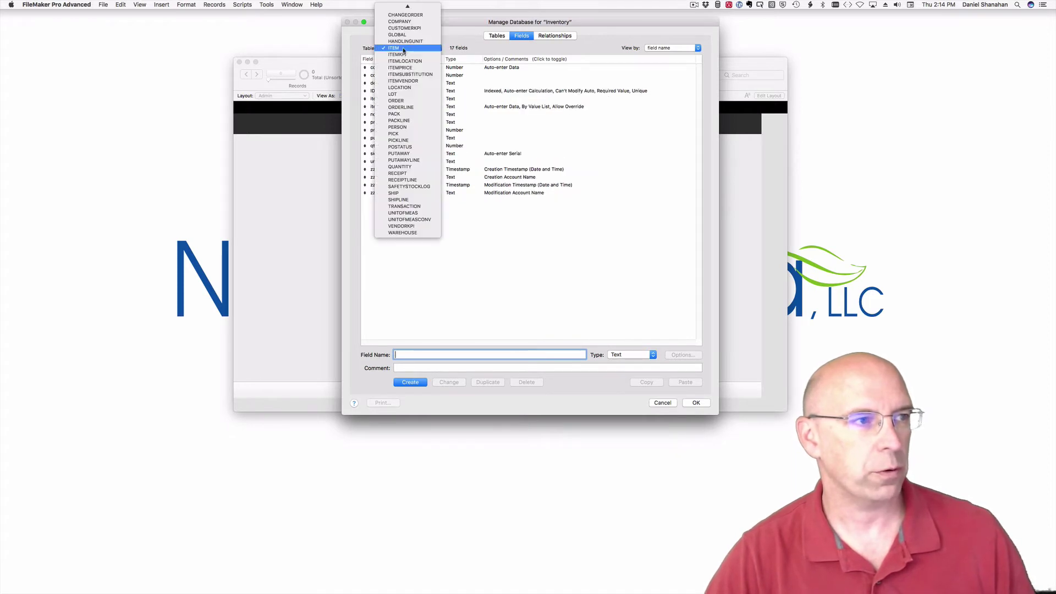
click(404, 55)
click(404, 49)
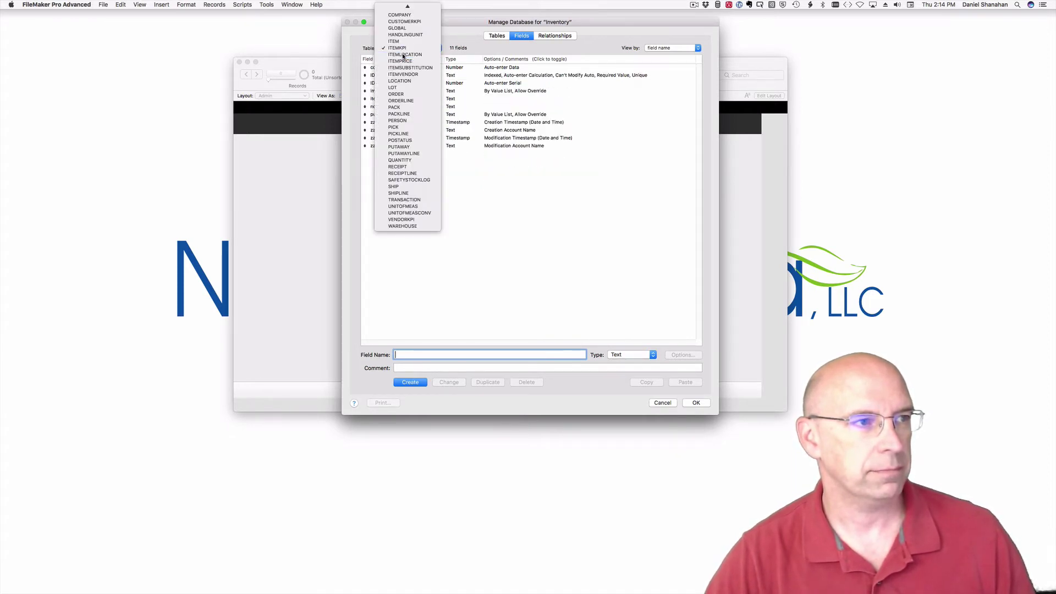
click(404, 55)
Show field comments for ITEMPRICE, ITEMSUBSTITUTION, ITEMVENDOR, LOCATION and LOT, then view the relationships graph.
click(490, 59)
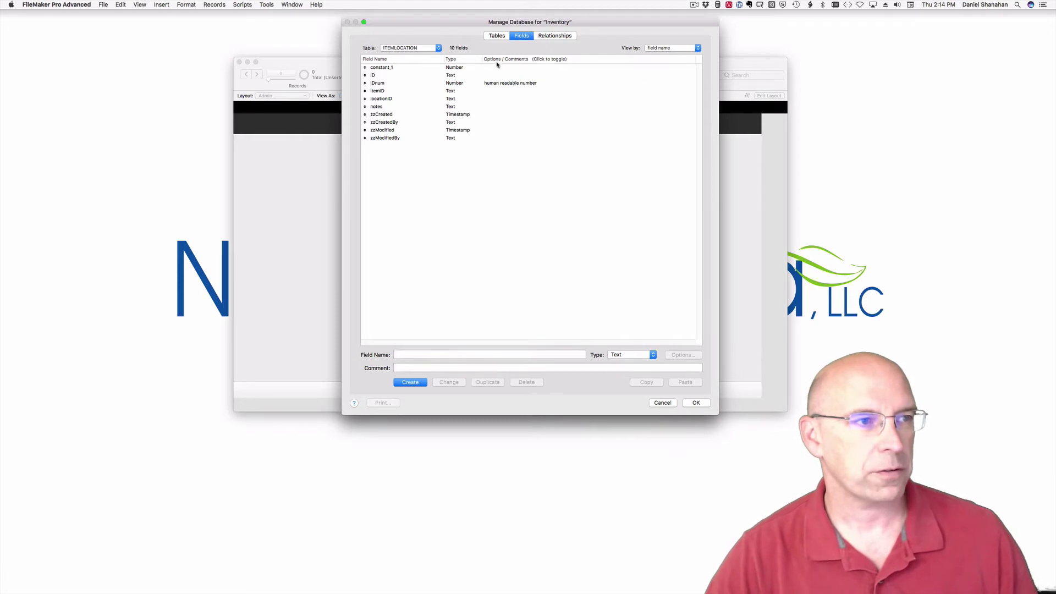
click(410, 49)
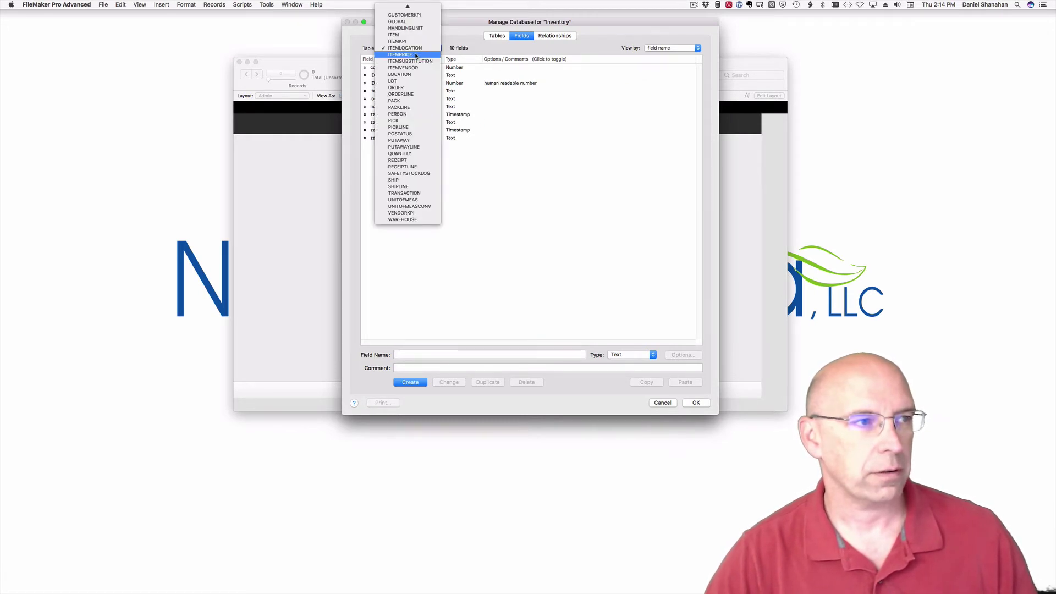
click(416, 54)
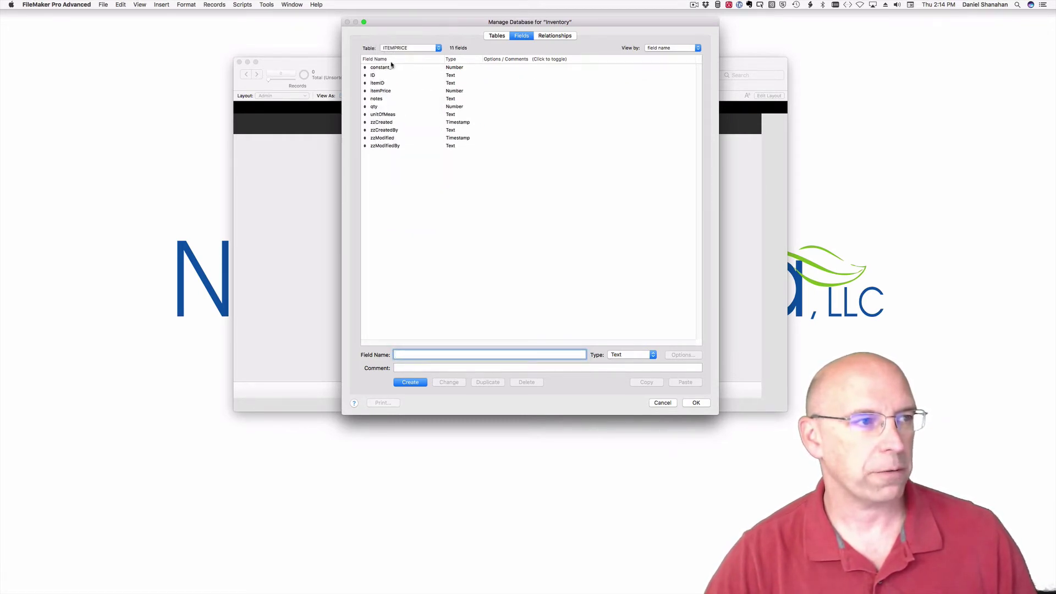
click(395, 48)
click(399, 59)
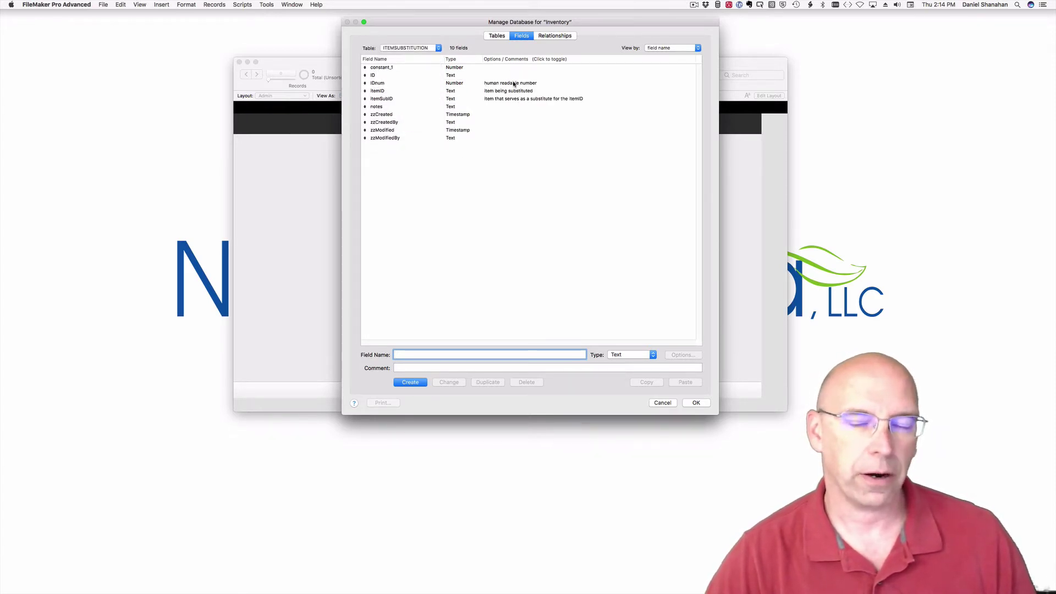
click(416, 48)
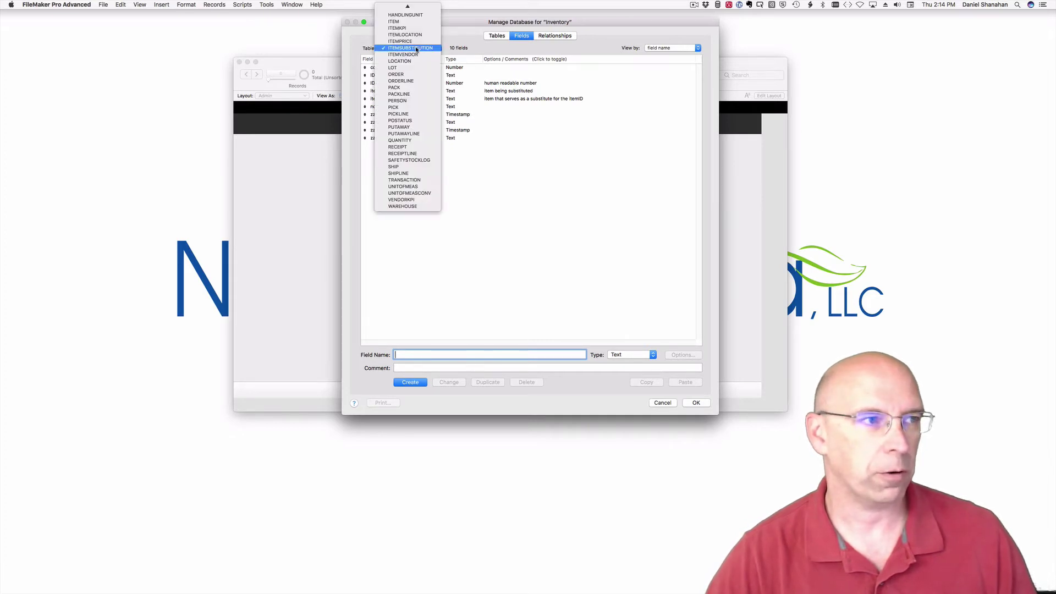
click(417, 55)
click(417, 52)
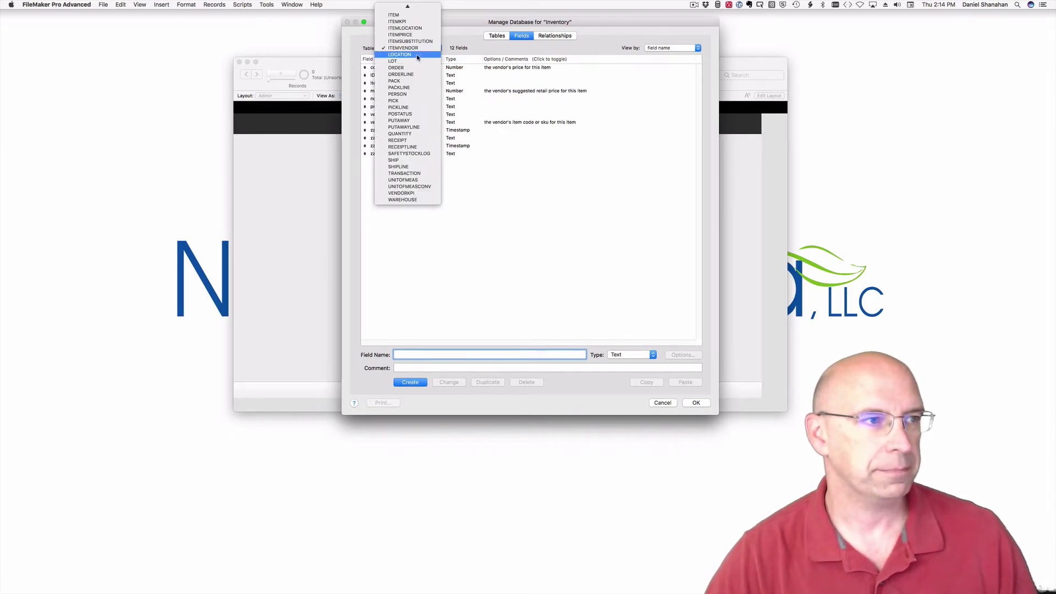
click(417, 55)
click(420, 50)
click(419, 56)
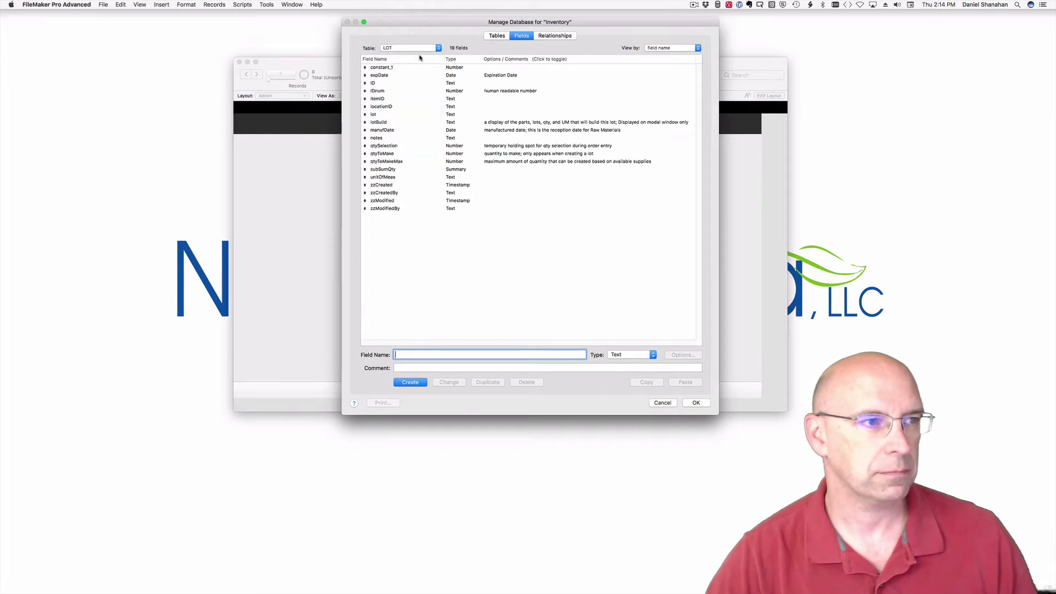
click(554, 36)
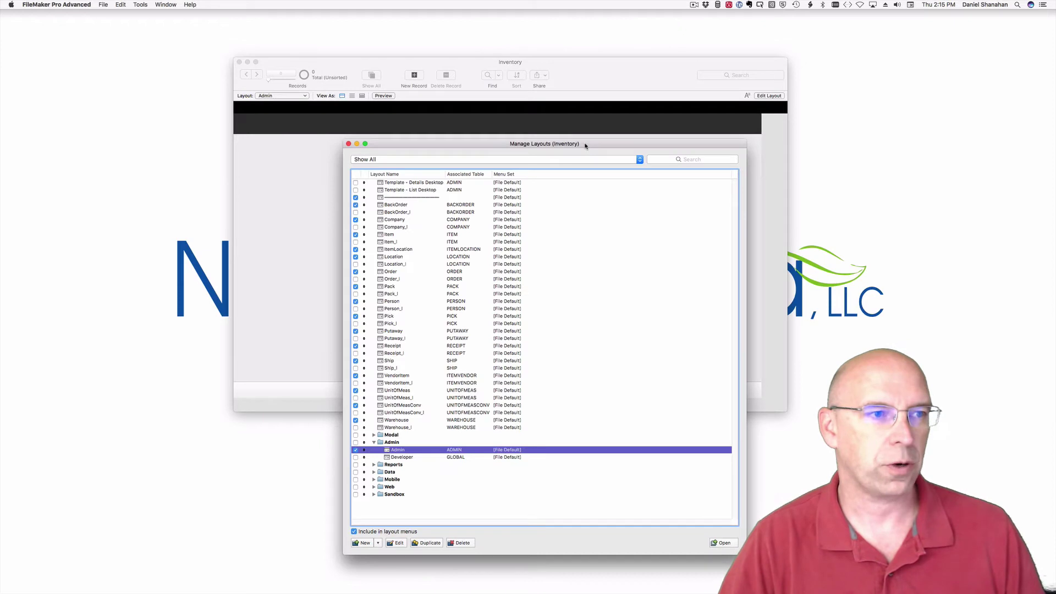
Move the Manage Layouts window up and to the right.
drag(584, 146, 619, 13)
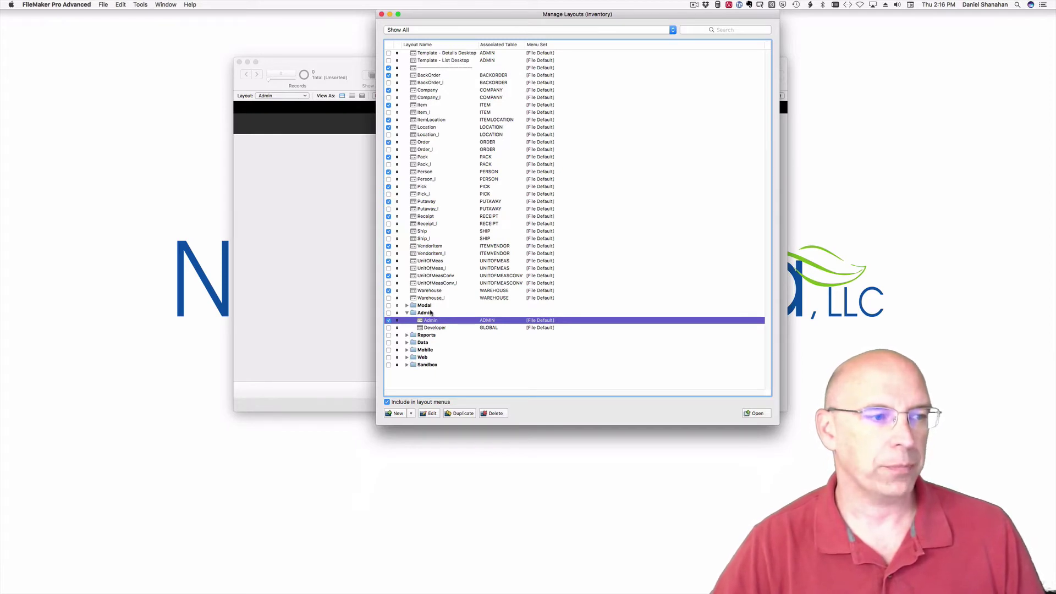
Collapse the Admin layout folder and expand the Modal and Mobile folders.
click(432, 313)
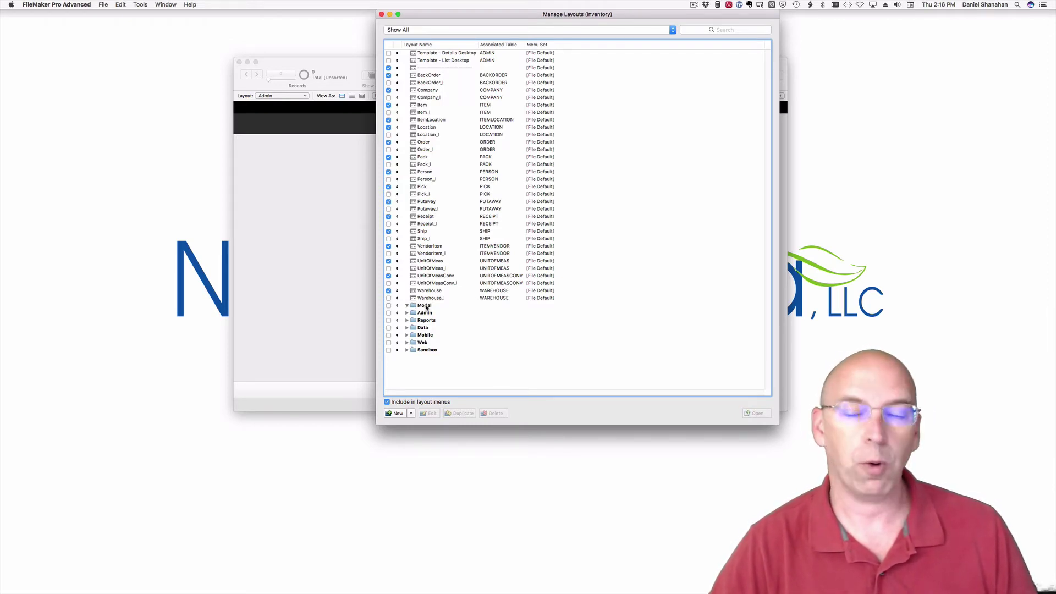
click(407, 307)
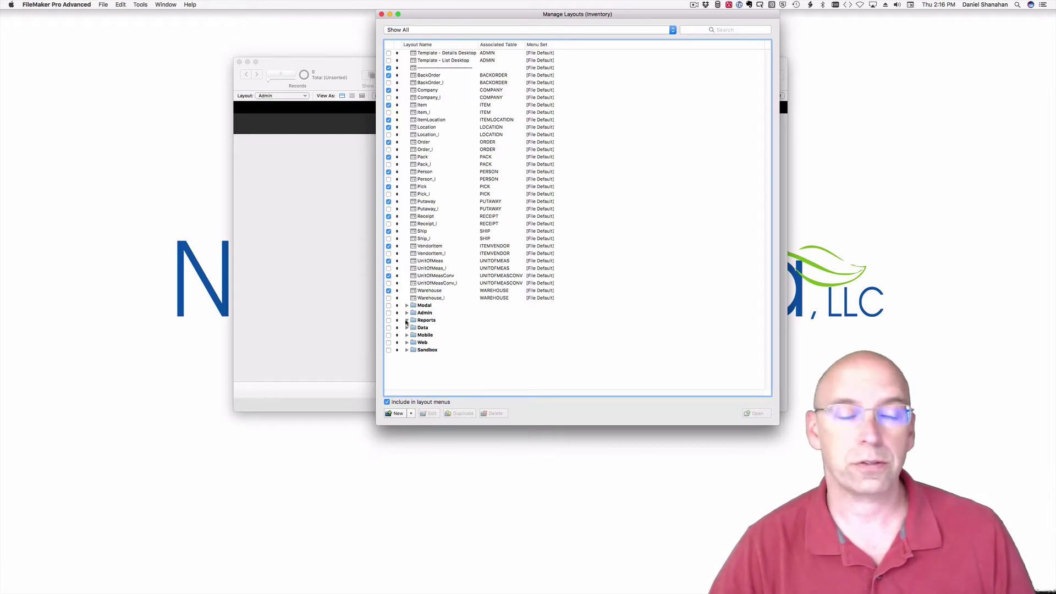
click(412, 336)
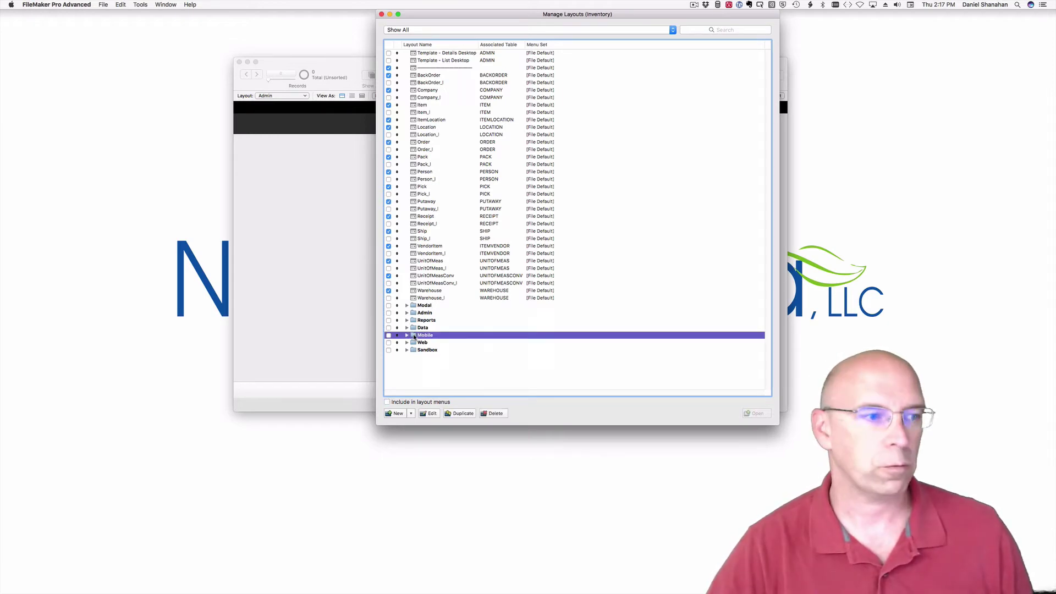
click(407, 335)
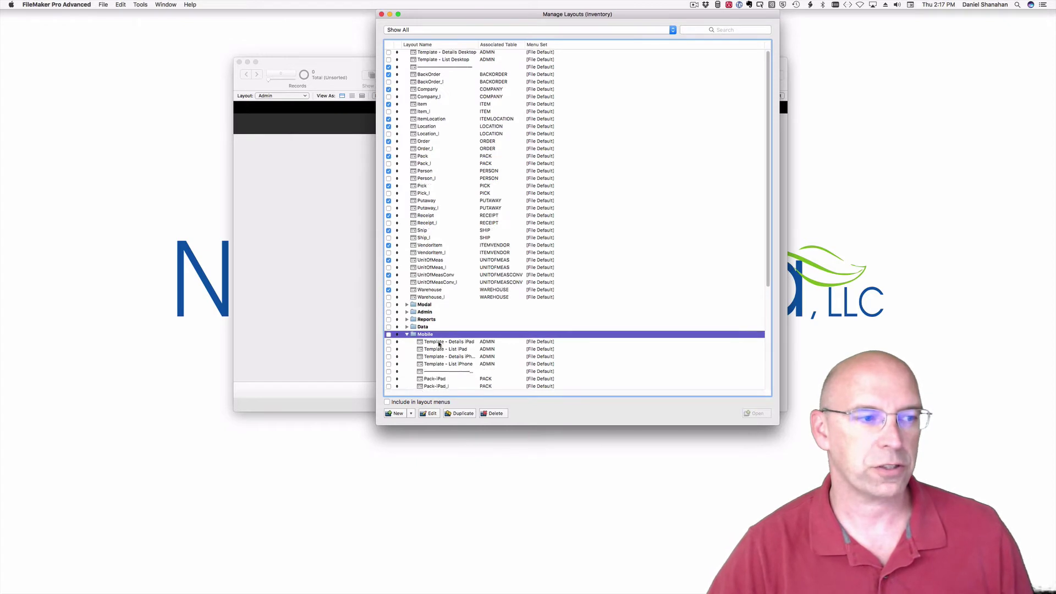
scroll(438, 345, down, 5)
scroll(440, 344, down, 2)
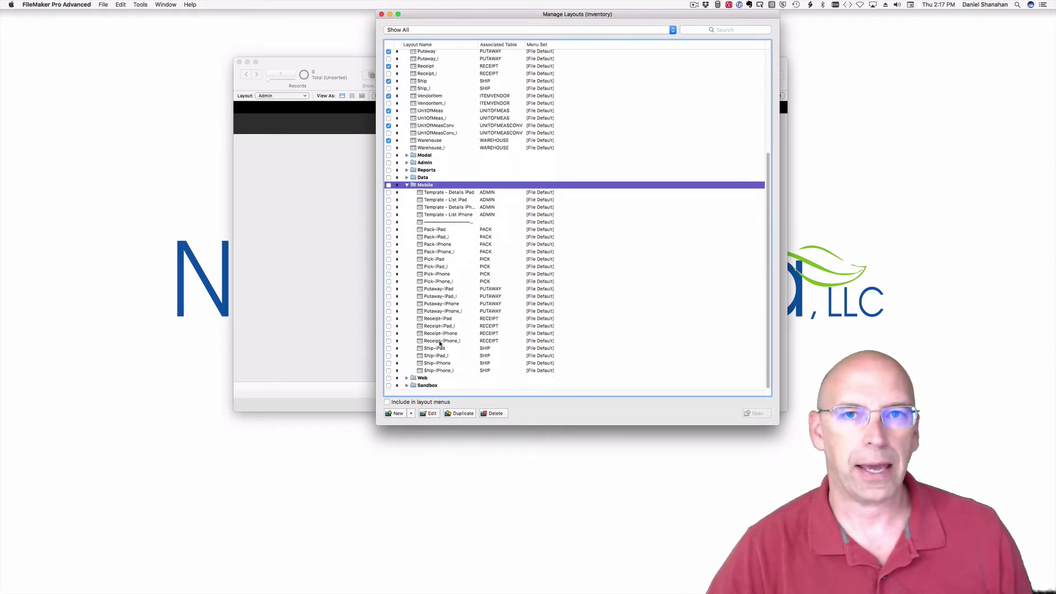
scroll(440, 342, up, 3)
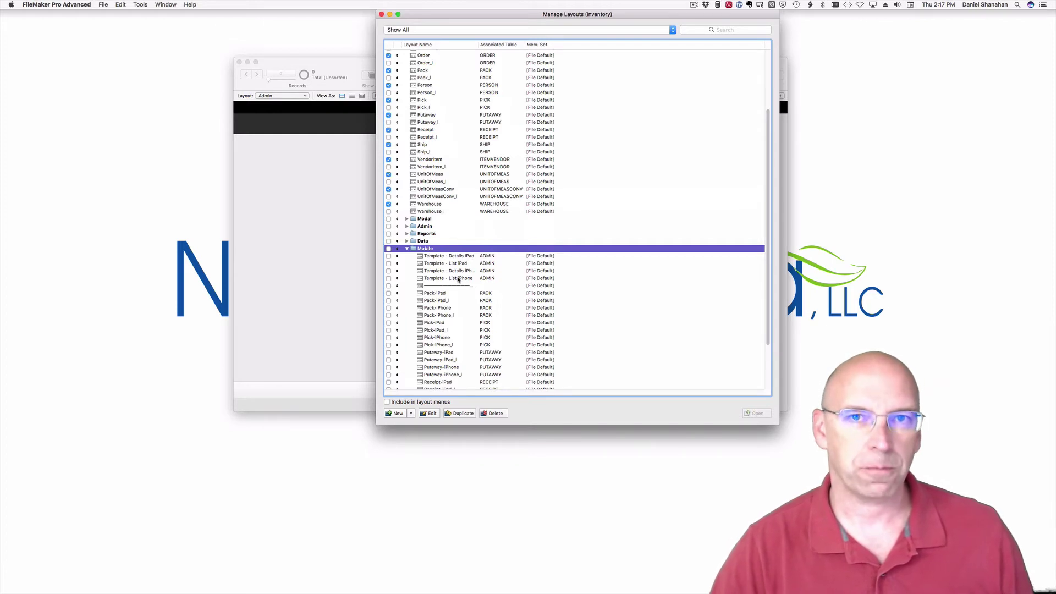
scroll(458, 279, up, 4)
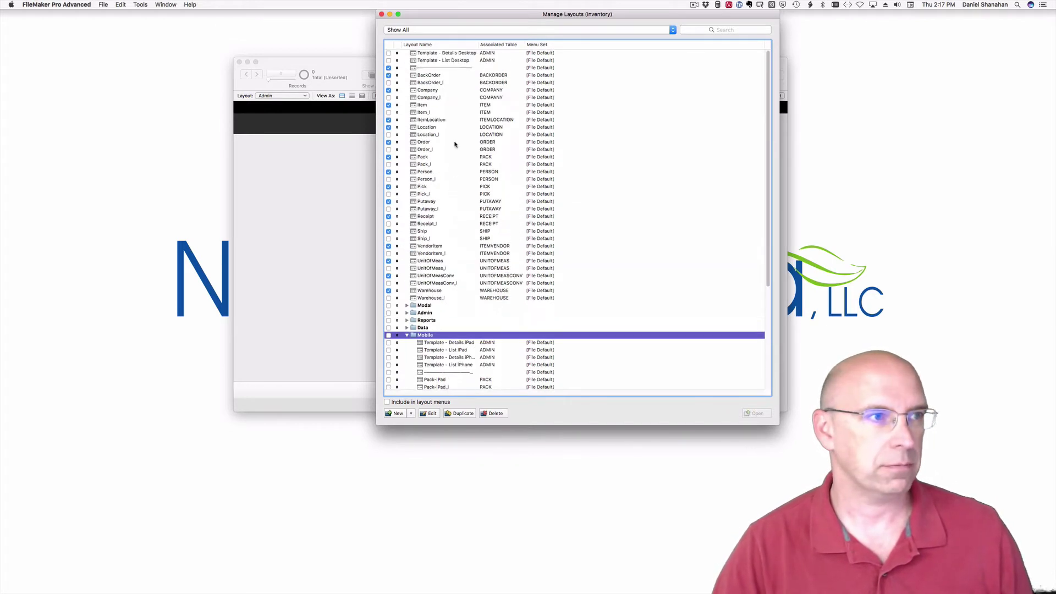
Select the Template - Details Desktop, Details iPad and List iPad layouts, then close Manage Layouts.
click(462, 54)
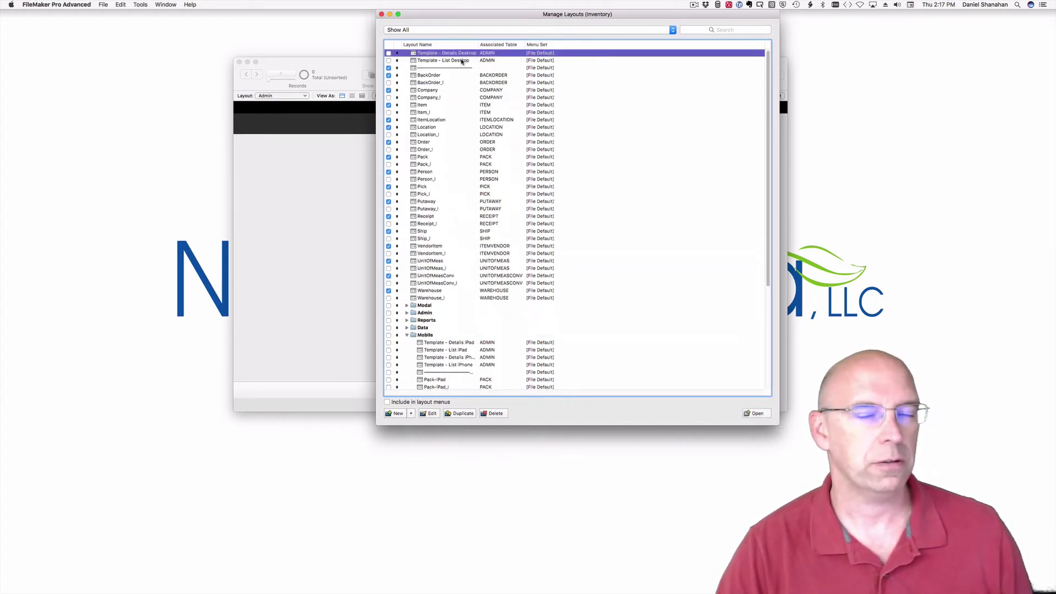
scroll(458, 289, down, 5)
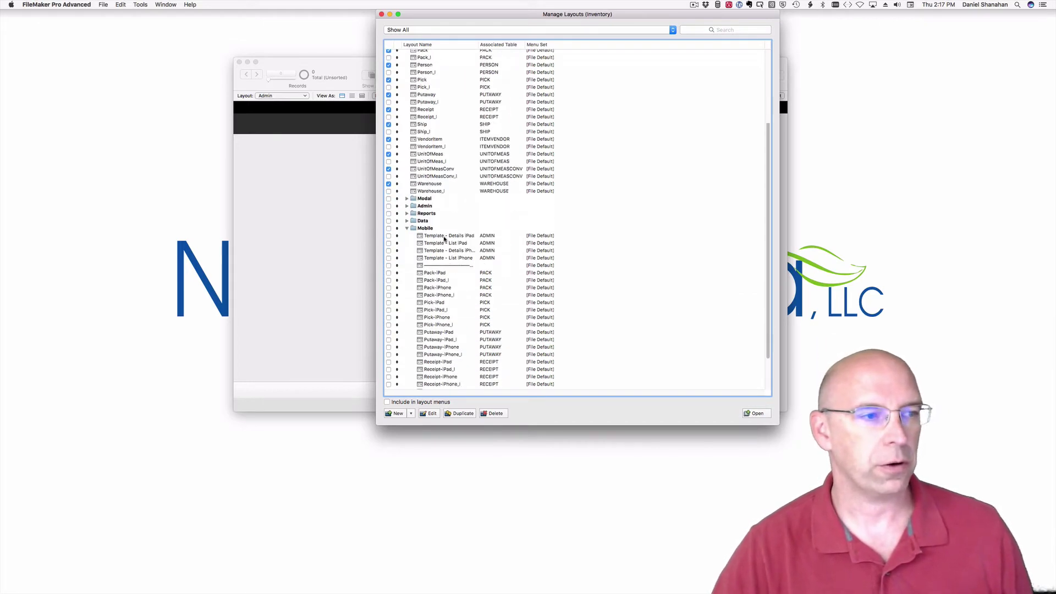
click(448, 238)
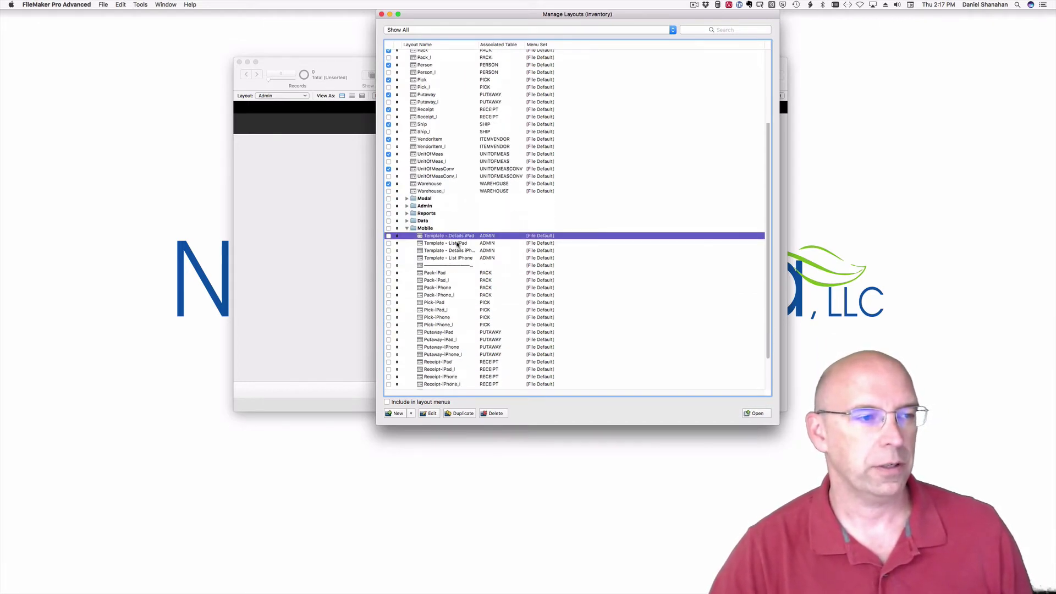
click(457, 244)
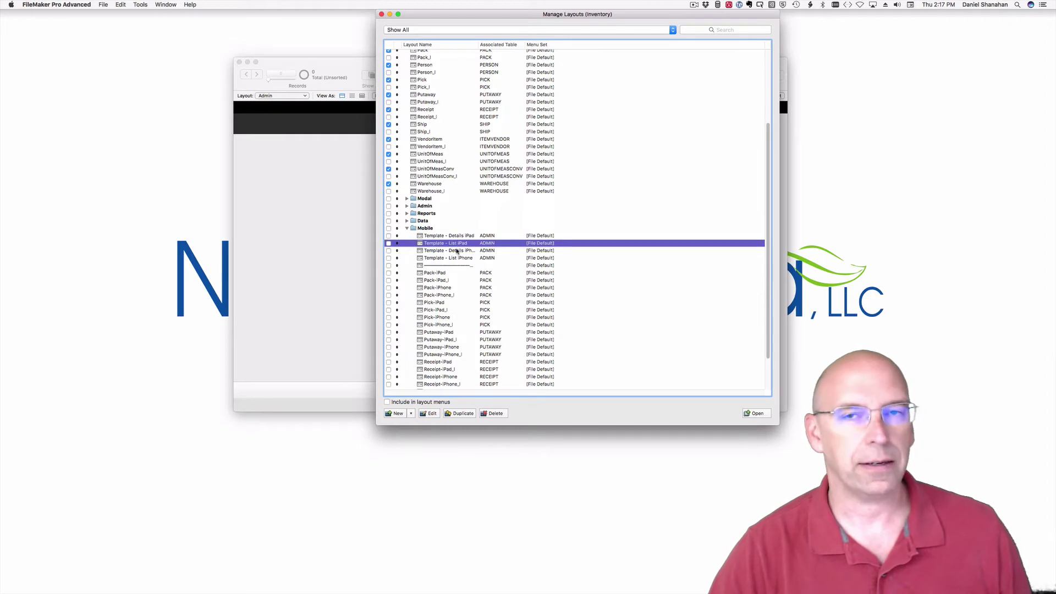
scroll(459, 253, up, 5)
key(super+w)
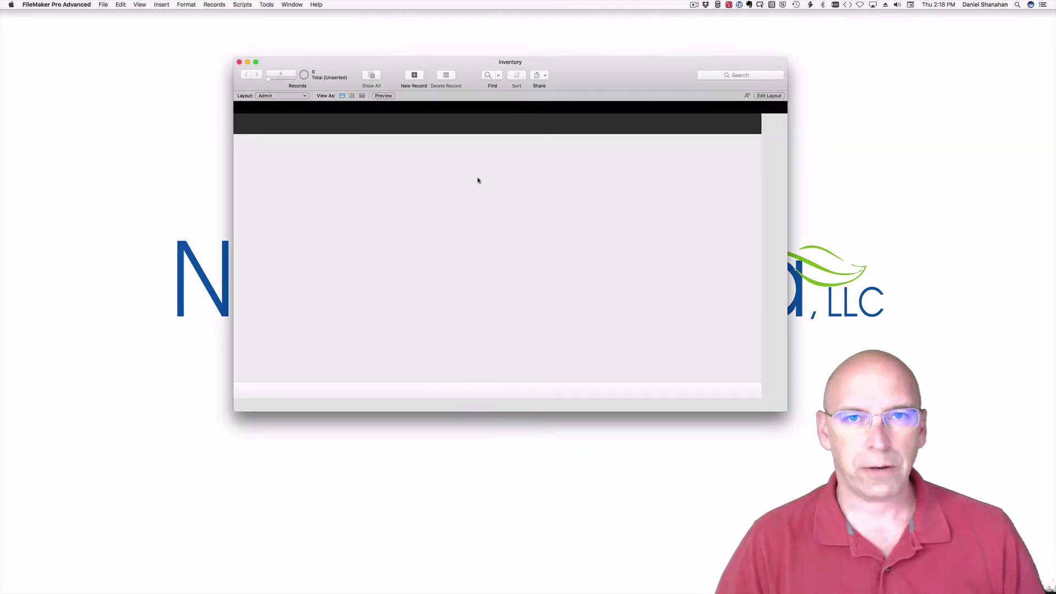
Switch through the VendorItem, Pick, Order and ItemLocation layouts.
click(304, 96)
click(298, 70)
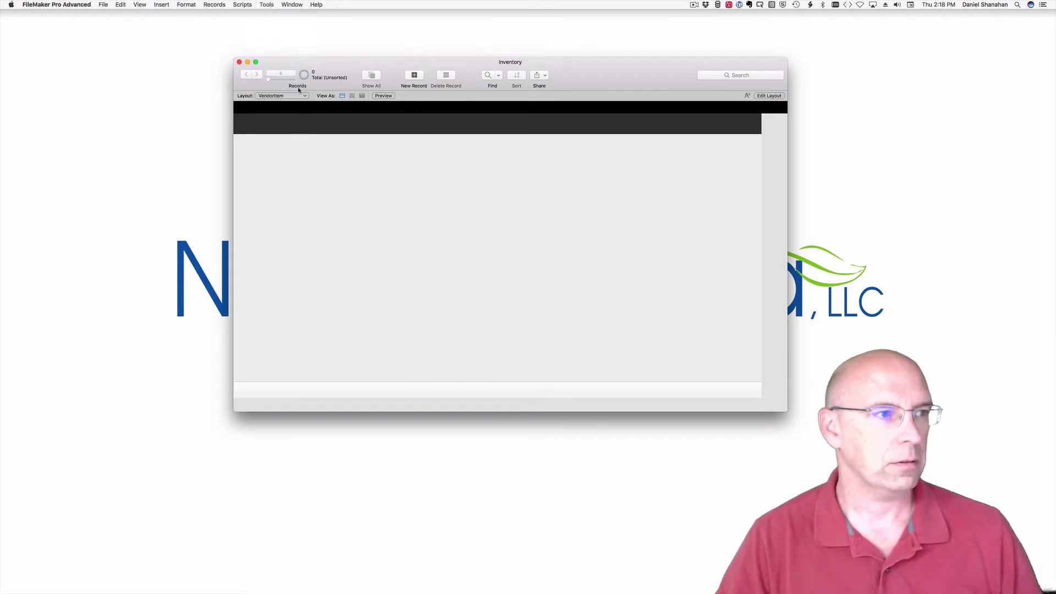
click(297, 98)
click(296, 73)
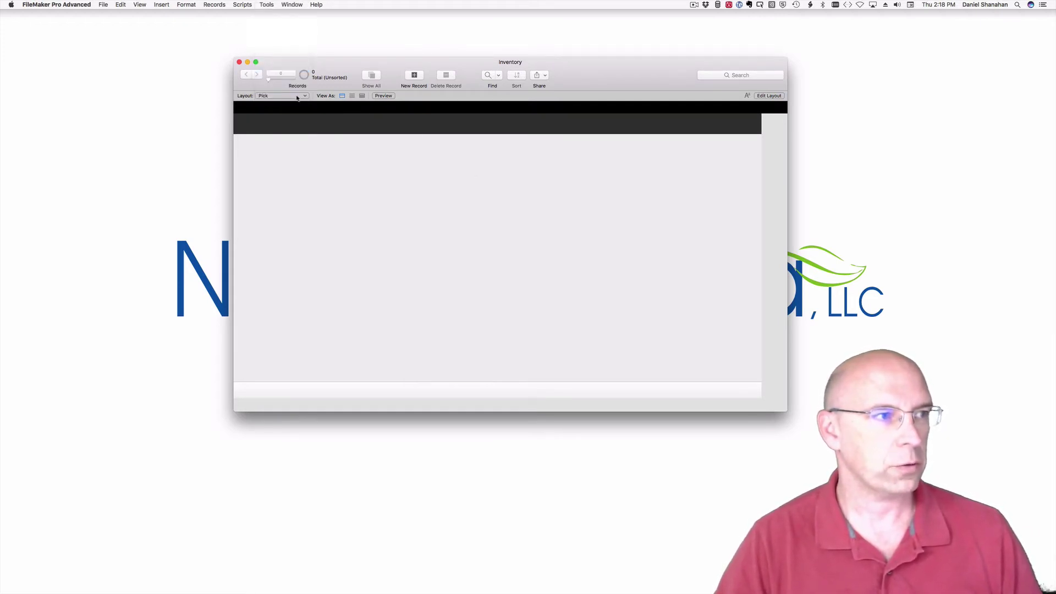
click(298, 98)
click(297, 75)
click(294, 98)
click(286, 83)
Switch on to the Order, ItemLocation, Company and Pick layouts.
click(284, 95)
click(297, 106)
click(293, 94)
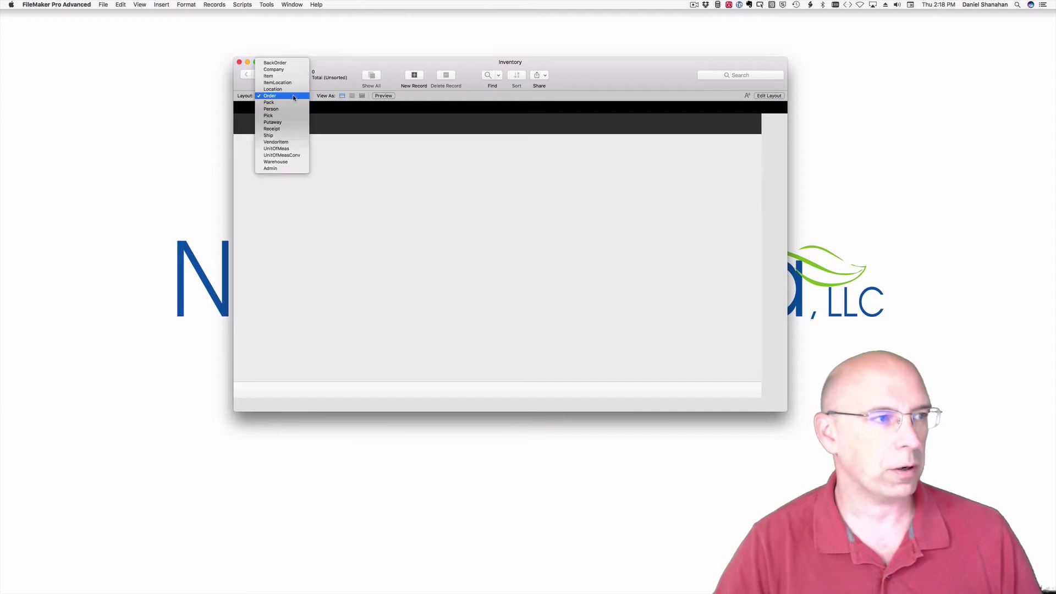
click(286, 82)
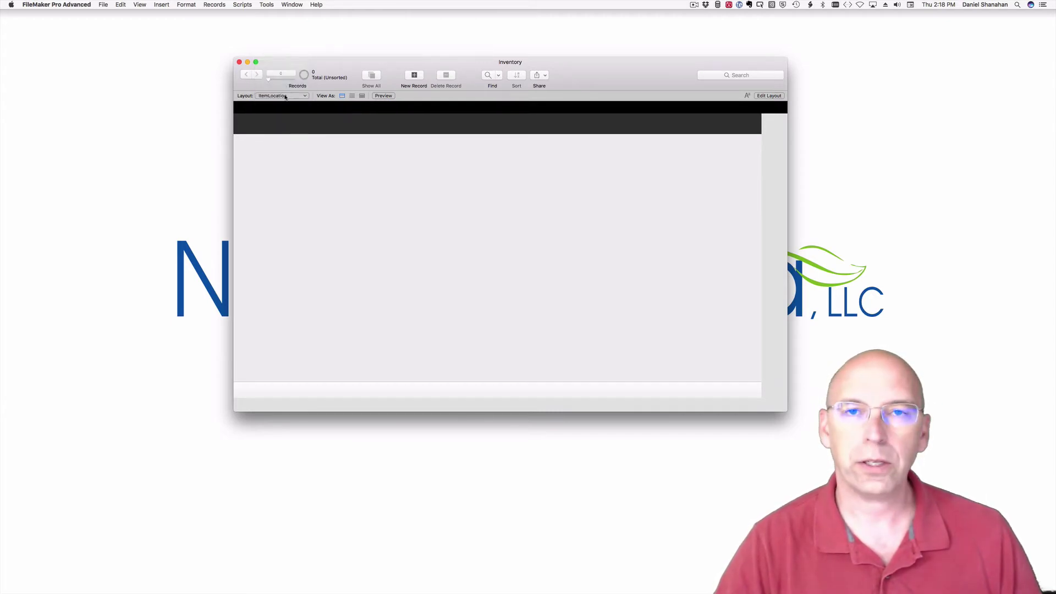
click(285, 96)
click(286, 95)
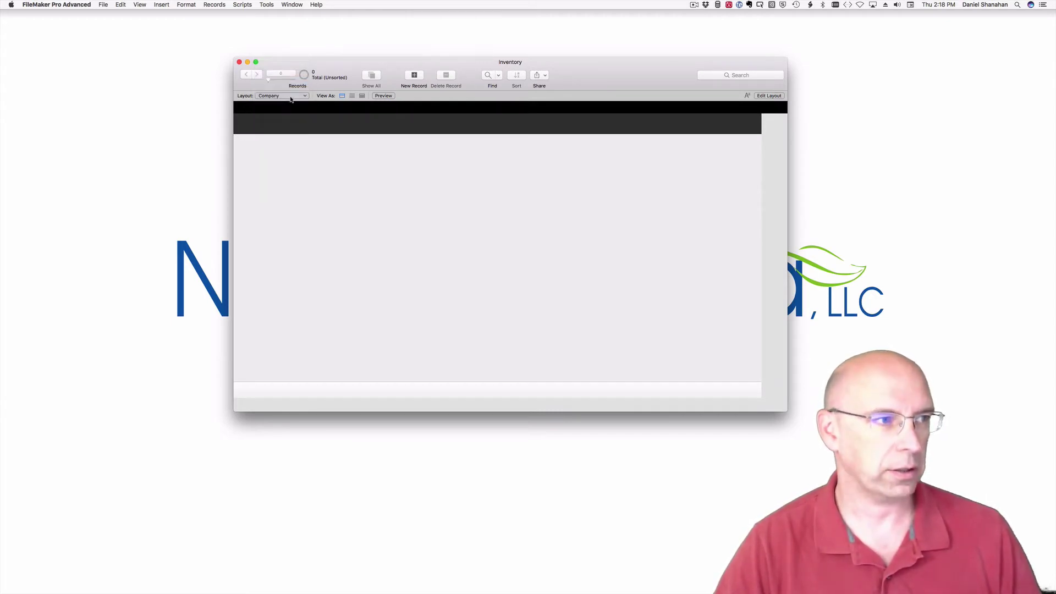
click(288, 94)
click(292, 142)
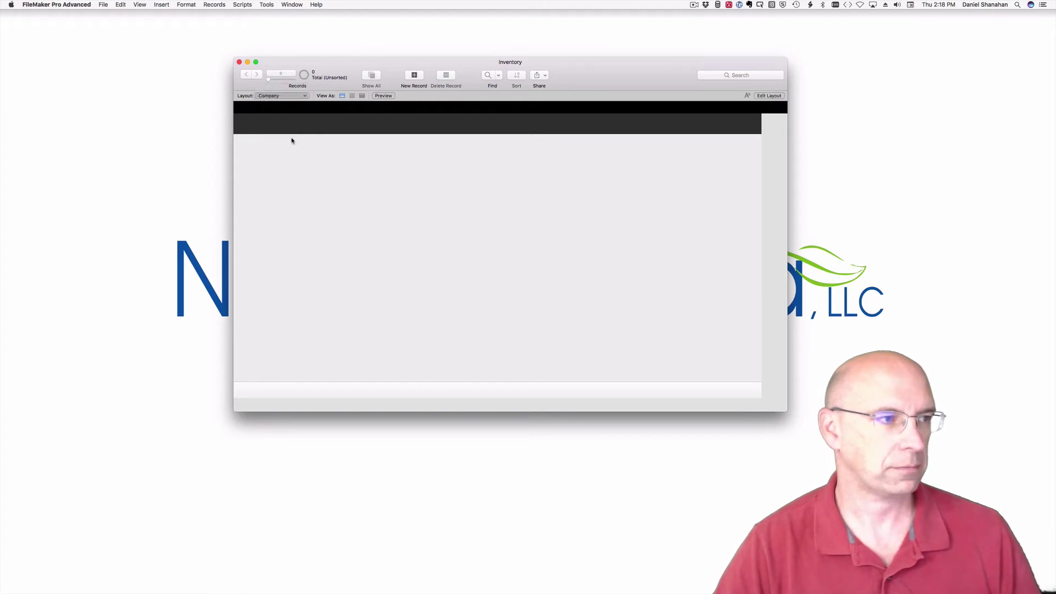
click(297, 96)
click(297, 97)
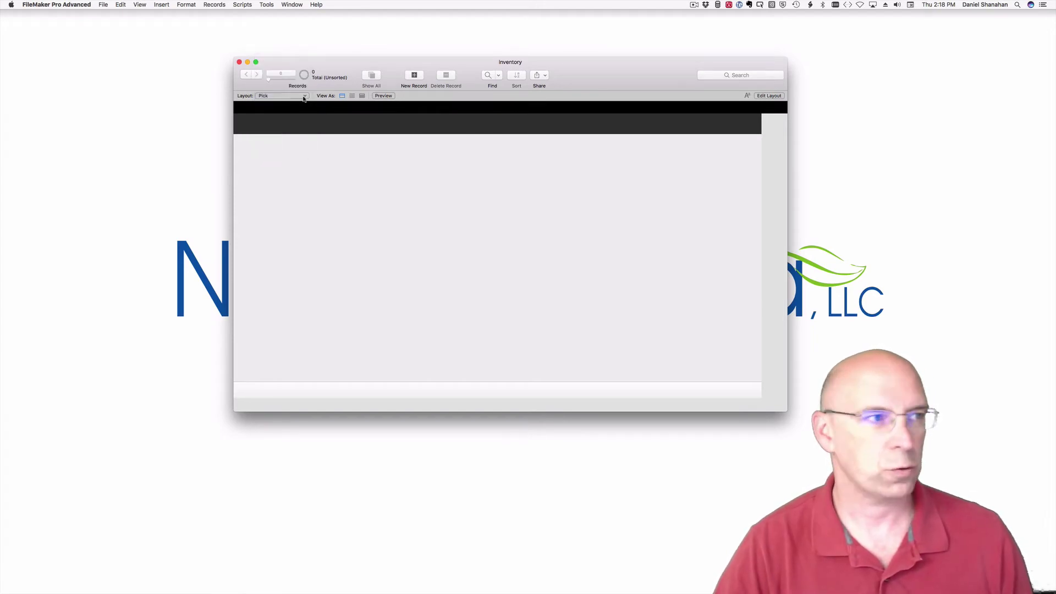
Switch to the Pack-iPhone, Pick-iPhone and finally Ship-iPhone mobile layouts.
click(302, 95)
mouse_move(291, 155)
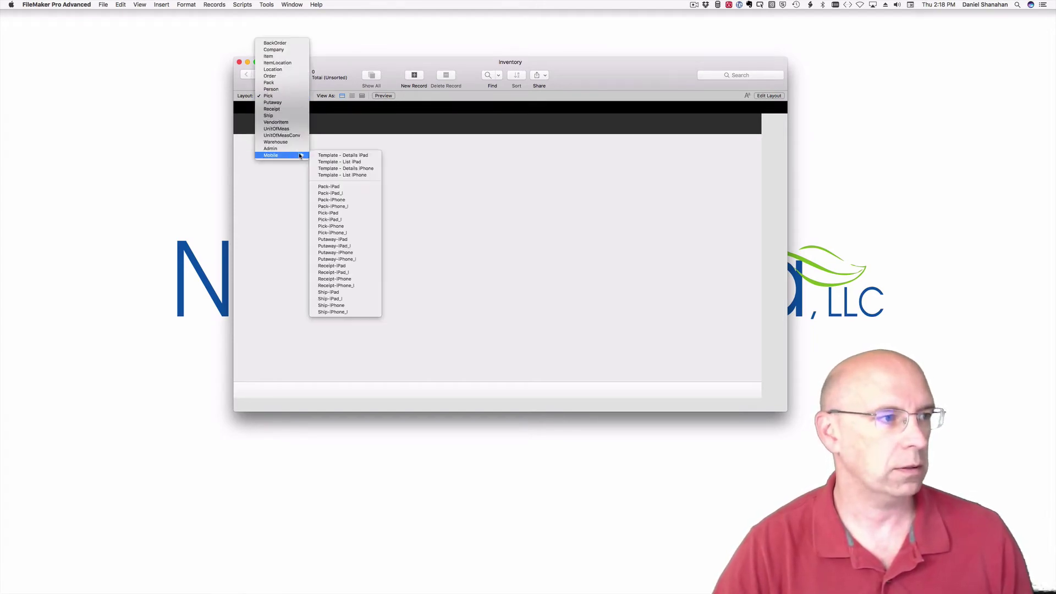
click(340, 200)
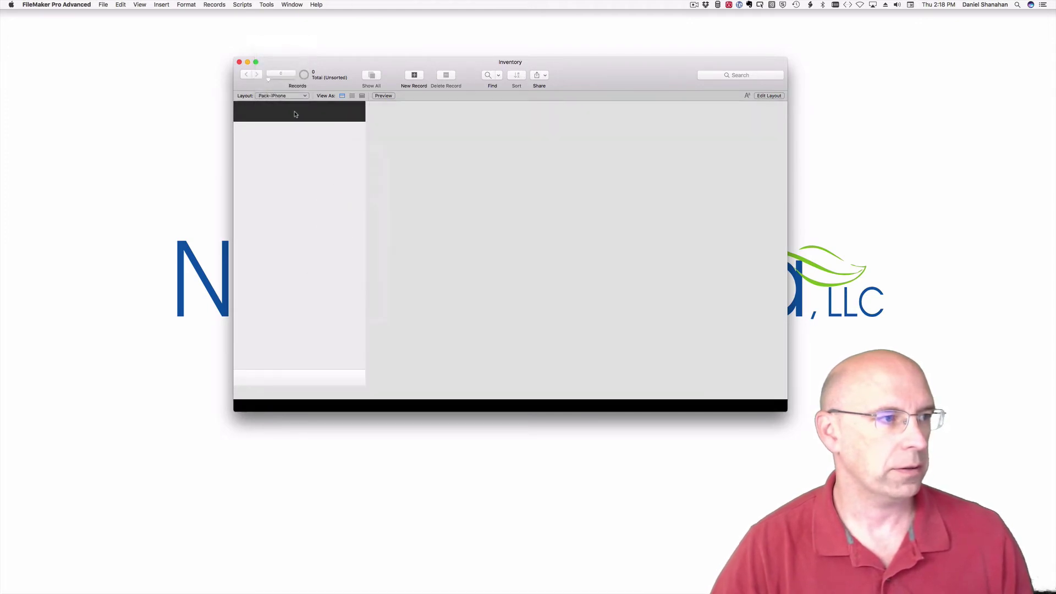
click(293, 97)
mouse_move(297, 208)
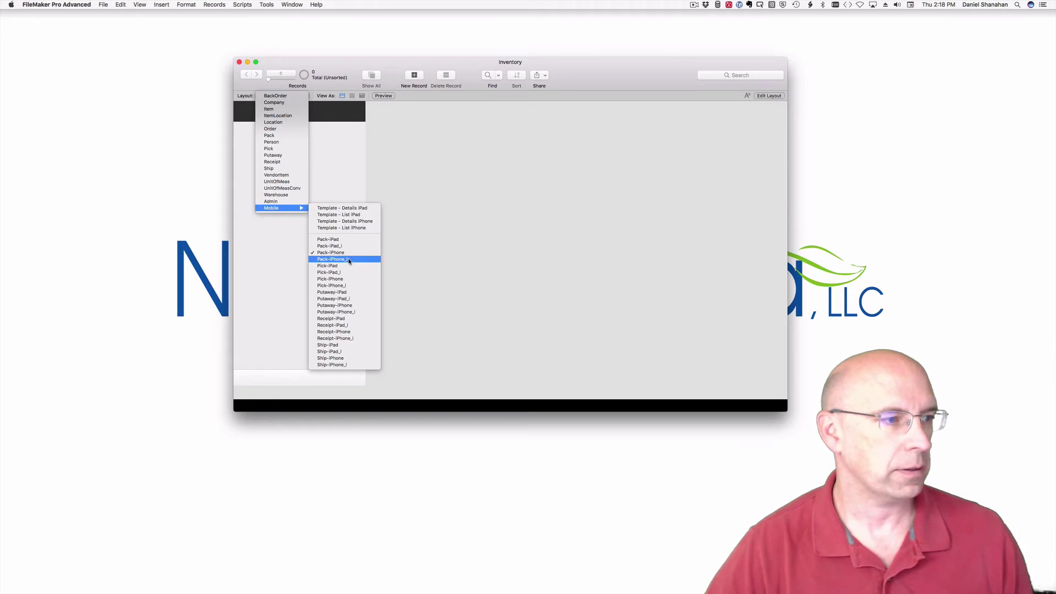
click(342, 280)
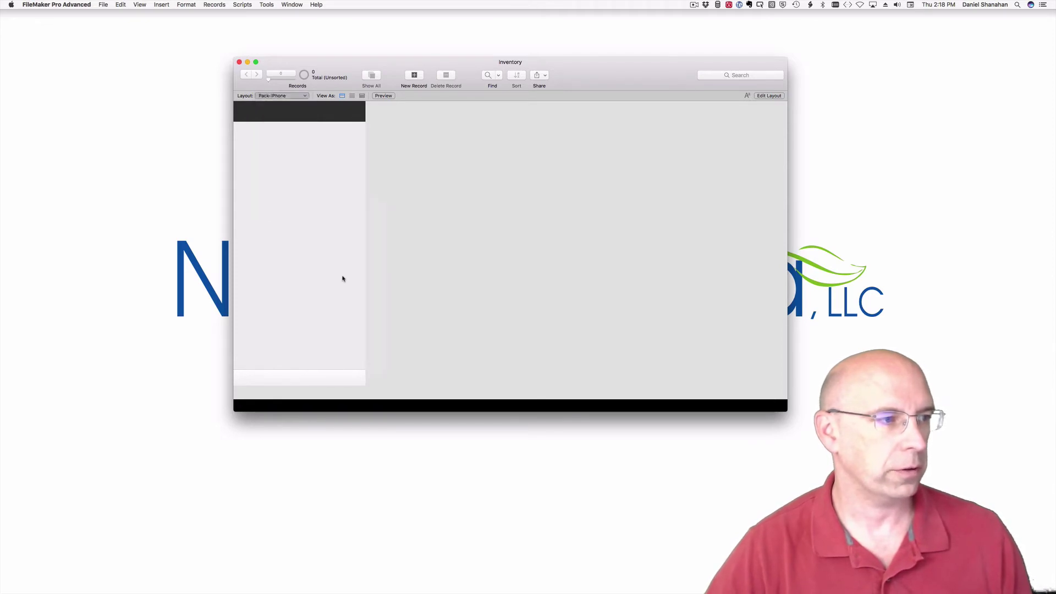
click(281, 96)
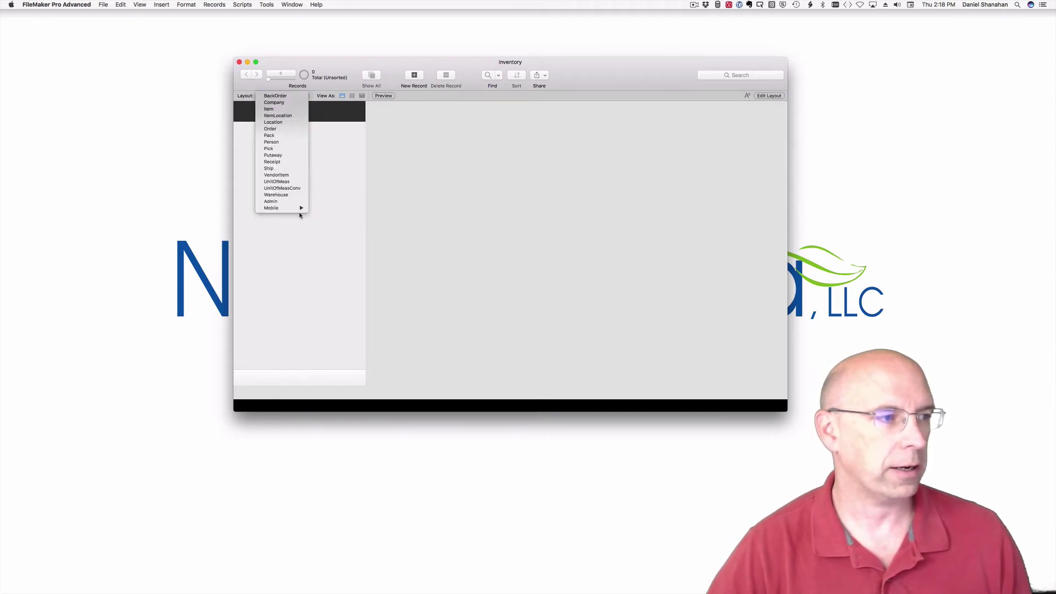
mouse_move(298, 208)
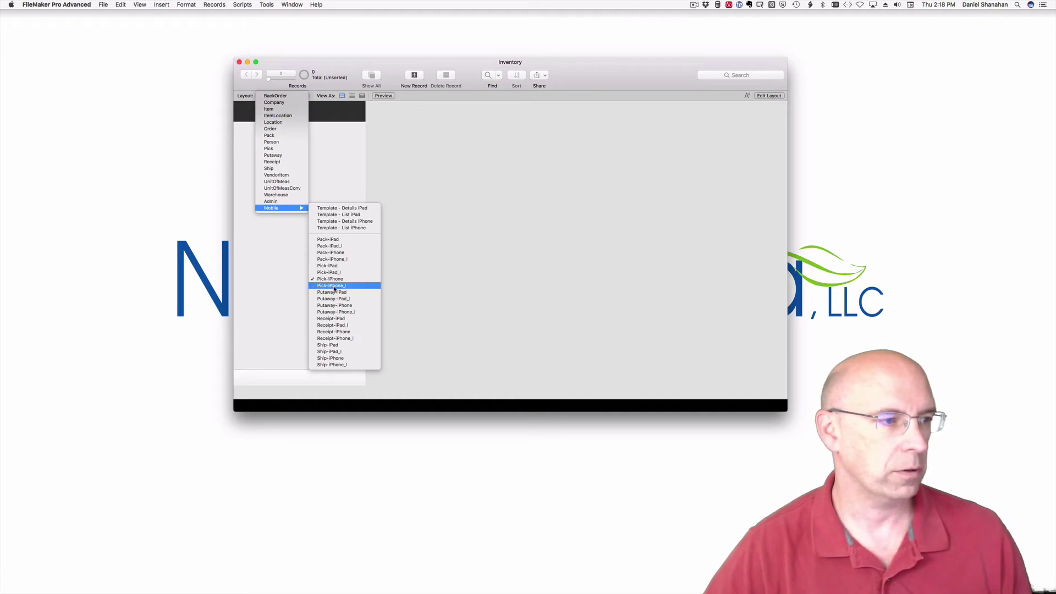
click(338, 359)
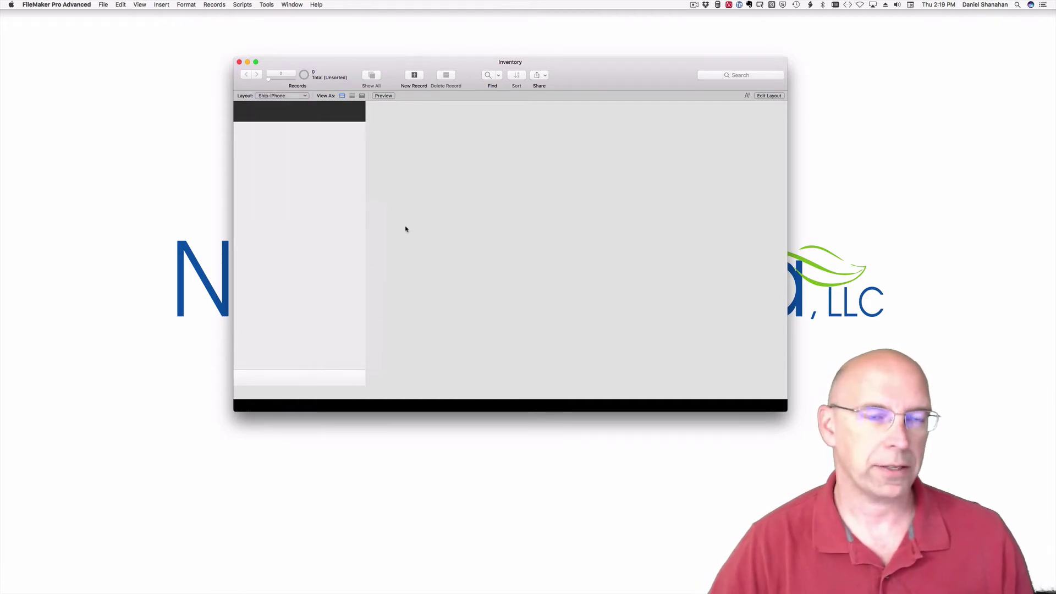
Open the Script Workspace and view the company, purchasing, receiving and item Read Me scripts.
key(super+shift+s)
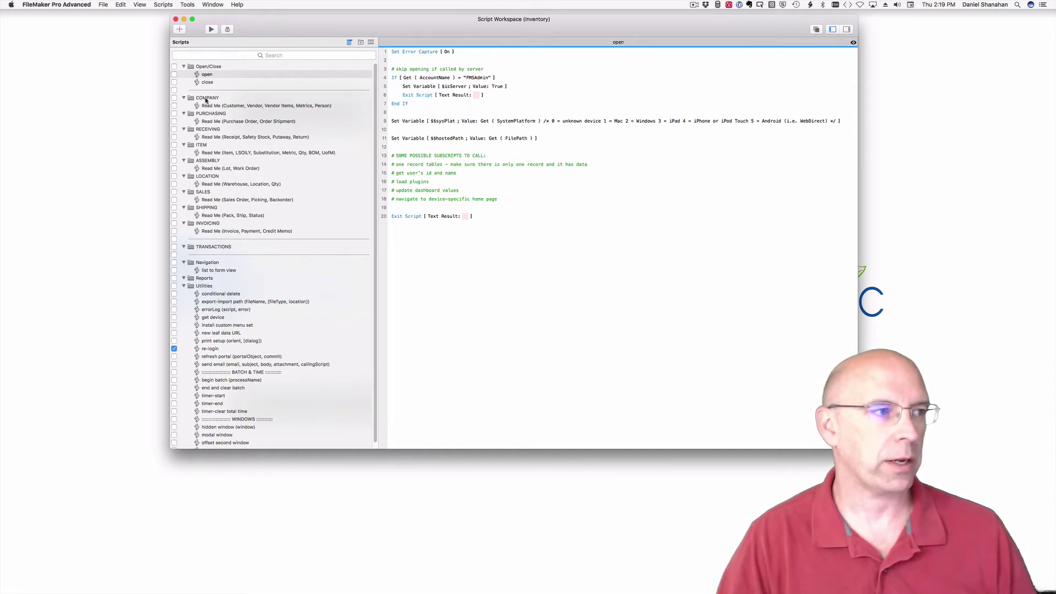
key(Tab)
click(205, 106)
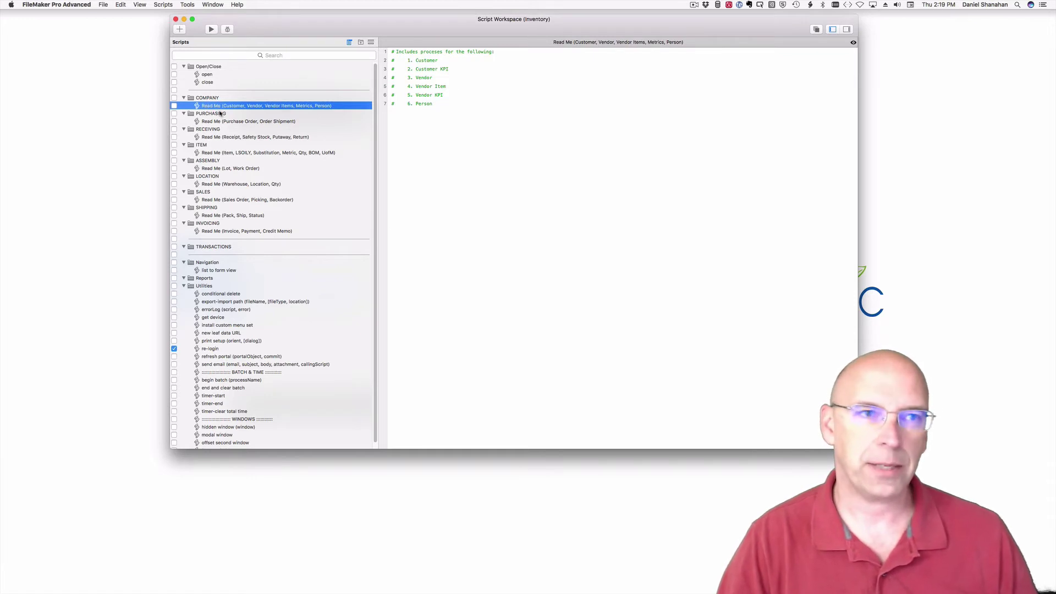
click(226, 121)
click(228, 137)
click(232, 146)
click(233, 153)
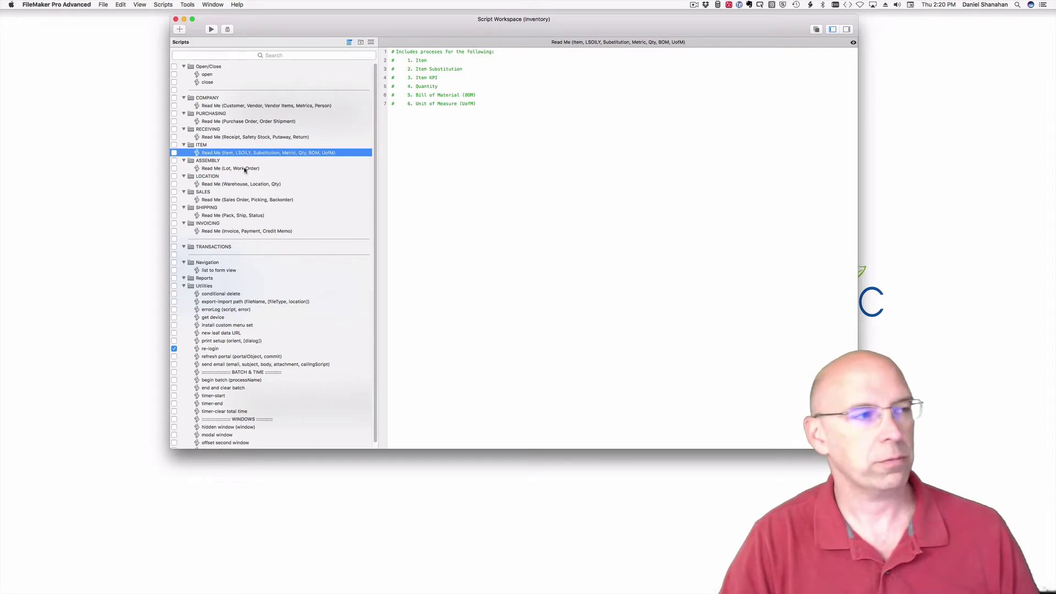
View the open, close and conditional delete scripts, then close the Script Workspace.
click(211, 75)
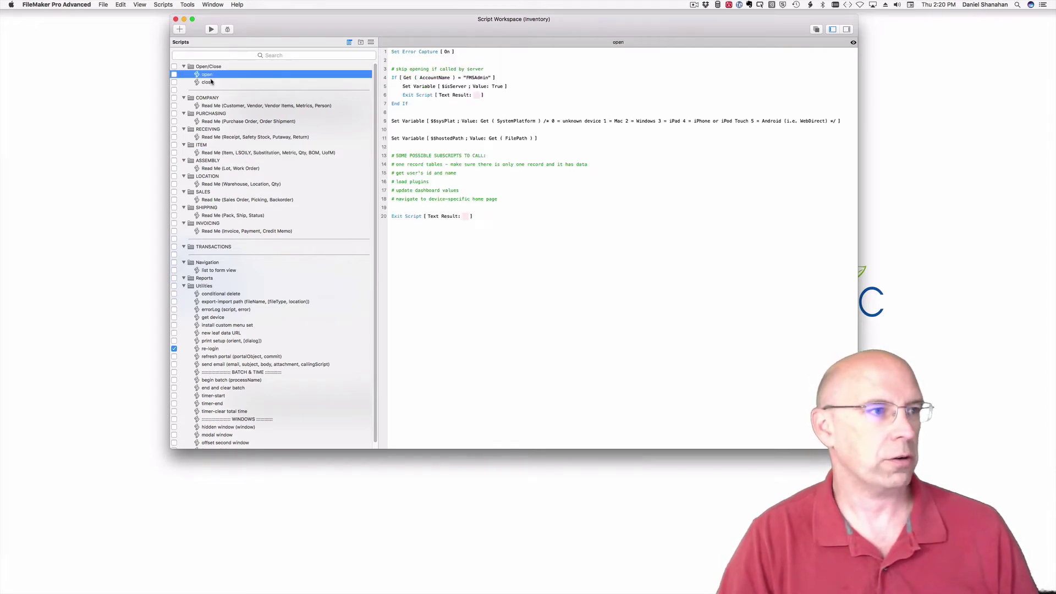
click(211, 82)
click(206, 75)
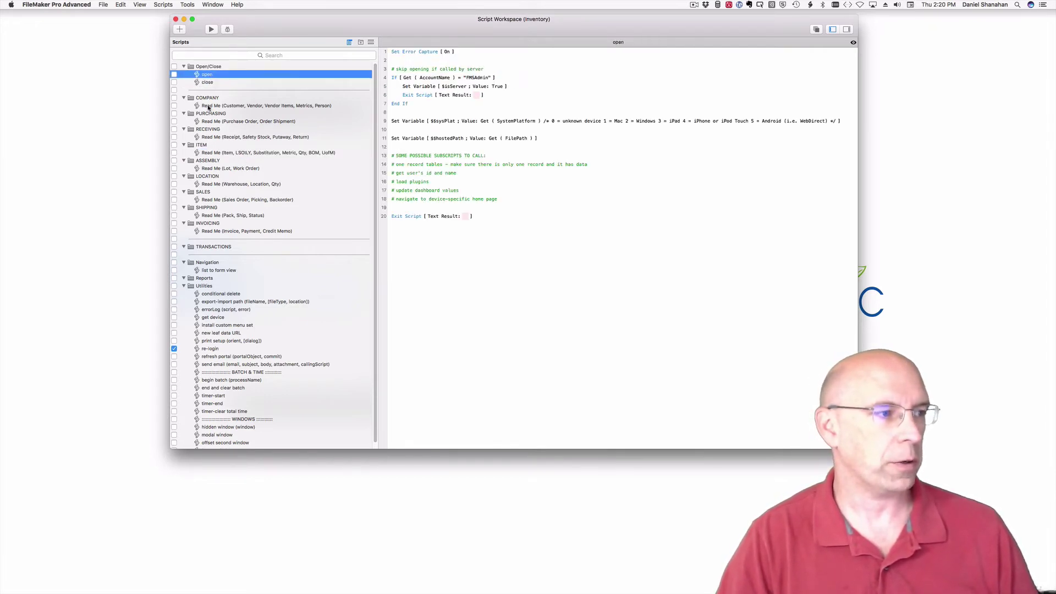
scroll(268, 245, down, 1)
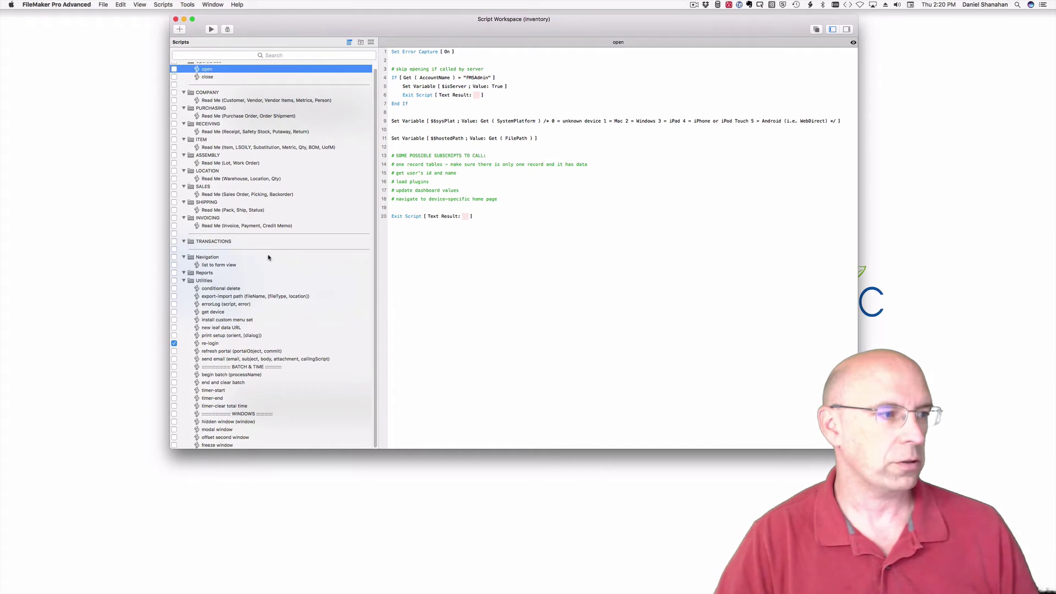
click(247, 289)
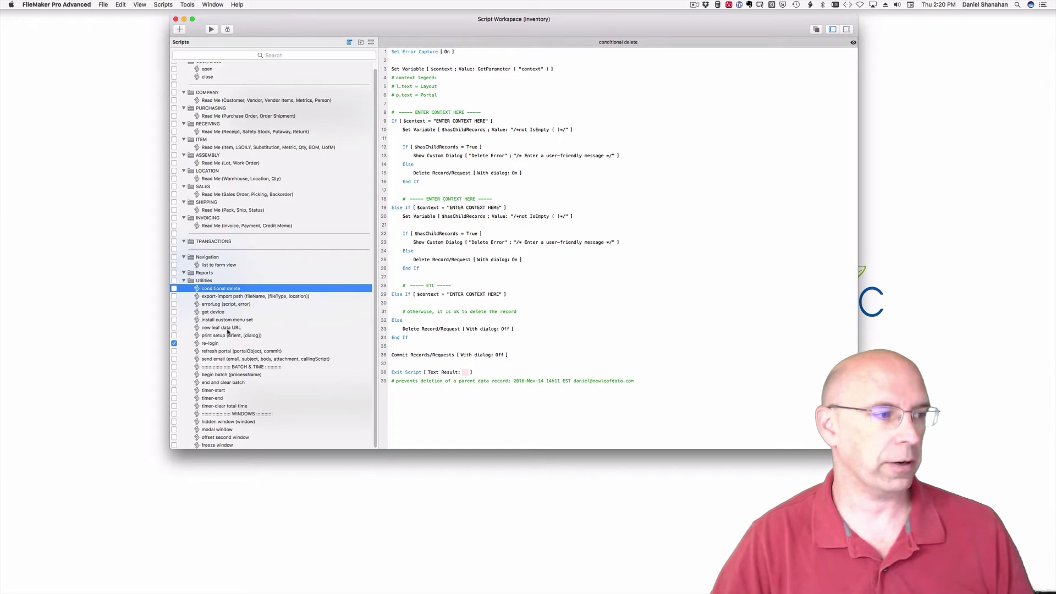
key(super+w)
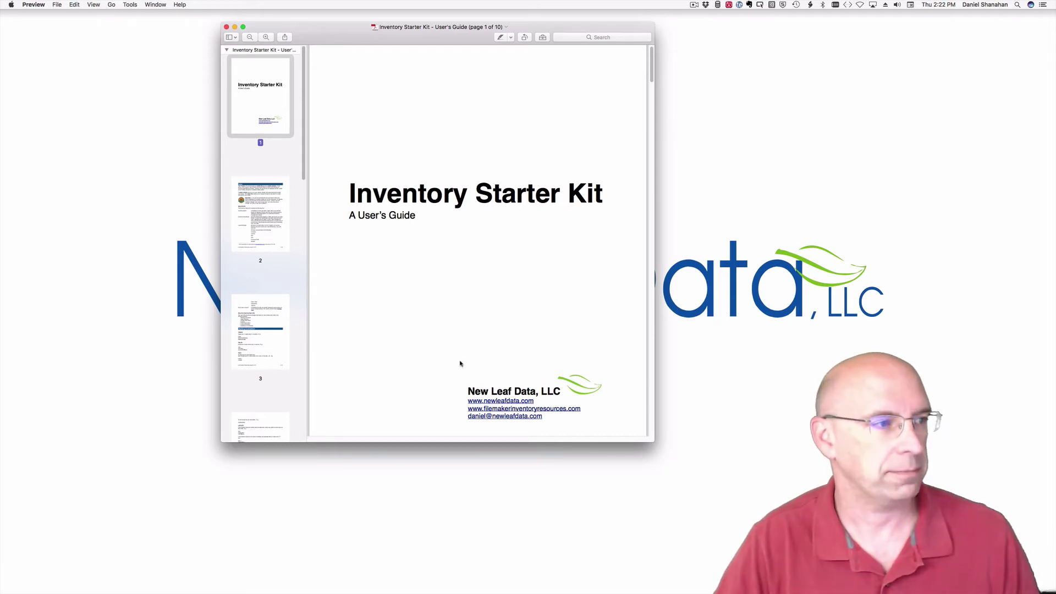
Jump to page 3 of the User's Guide and scroll to the Table Definition section.
scroll(443, 351, down, 10)
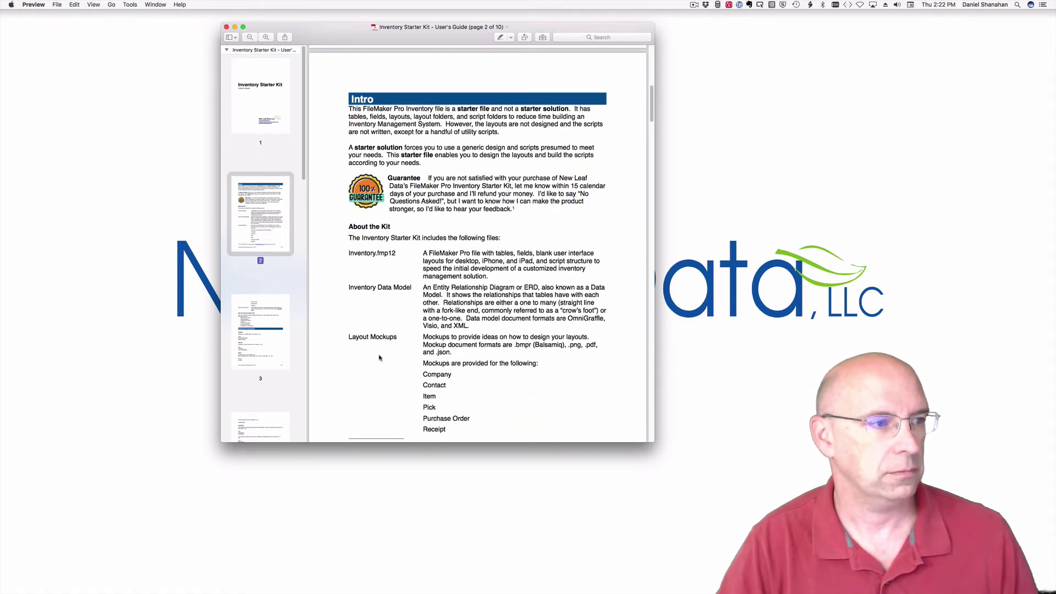
click(264, 337)
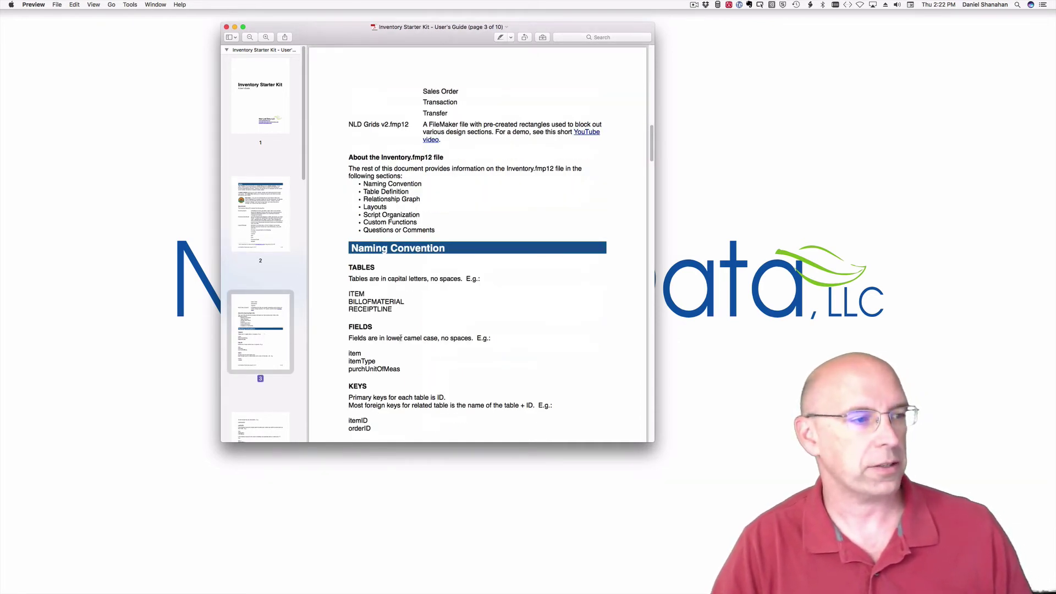
scroll(405, 324, down, 10)
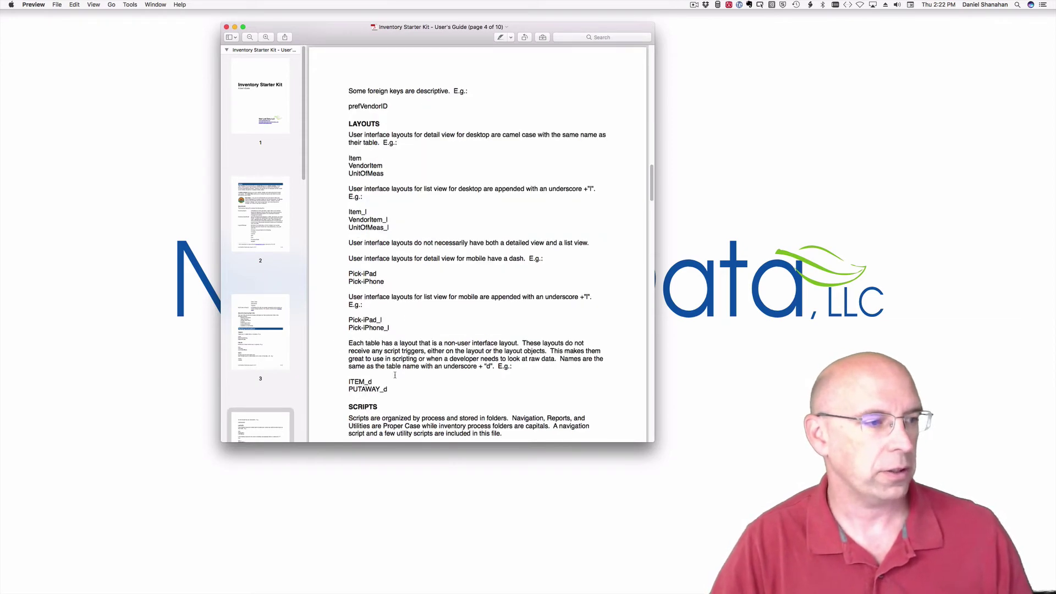
scroll(395, 376, down, 12)
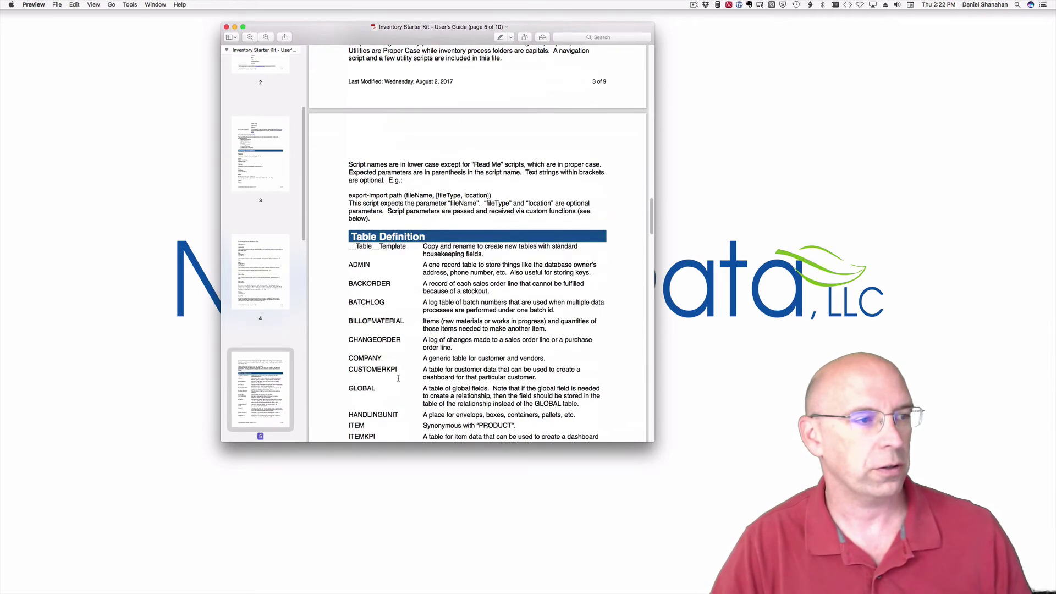
scroll(398, 378, down, 3)
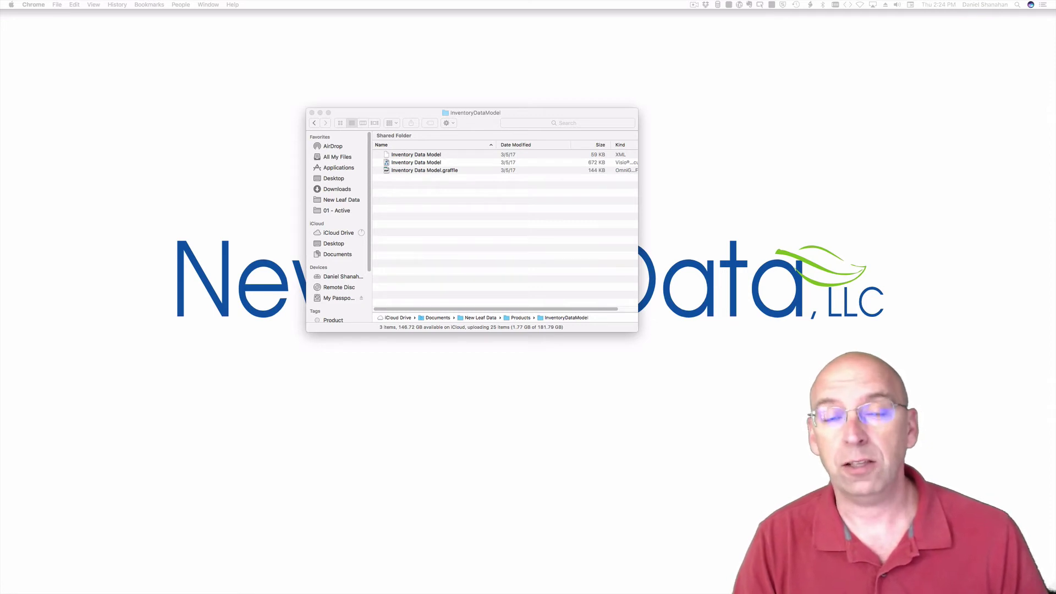
Drag the FileMaker Inventory Resources page in Chrome over the InventoryDataModel Finder window.
drag(1055, 43, 667, 52)
Review the Files, Store and Updates and Downloads sections, then move Chrome off screen to reveal Finder.
scroll(643, 202, up, 3)
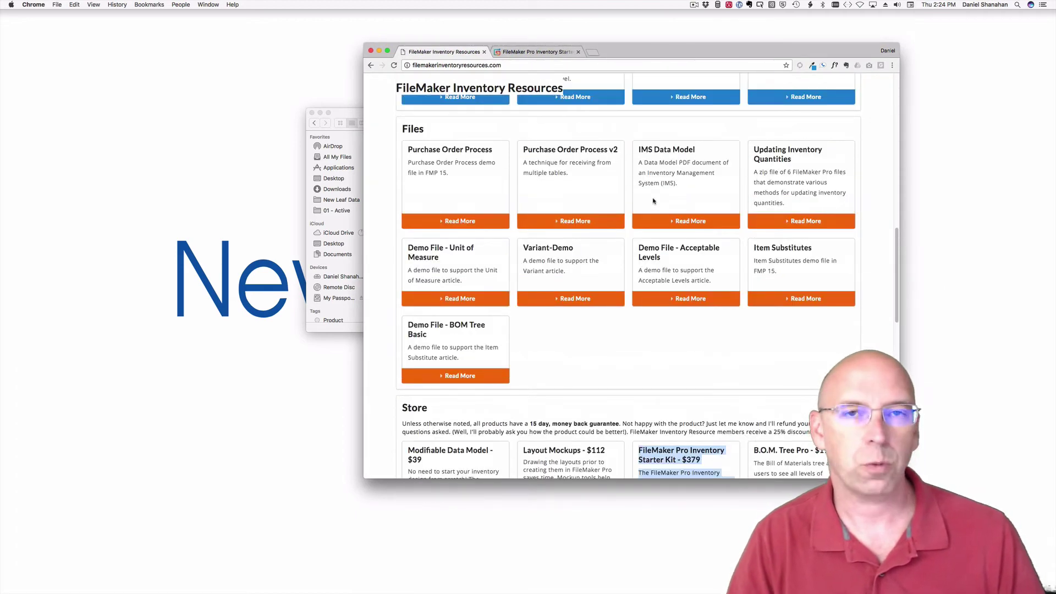
scroll(654, 201, down, 10)
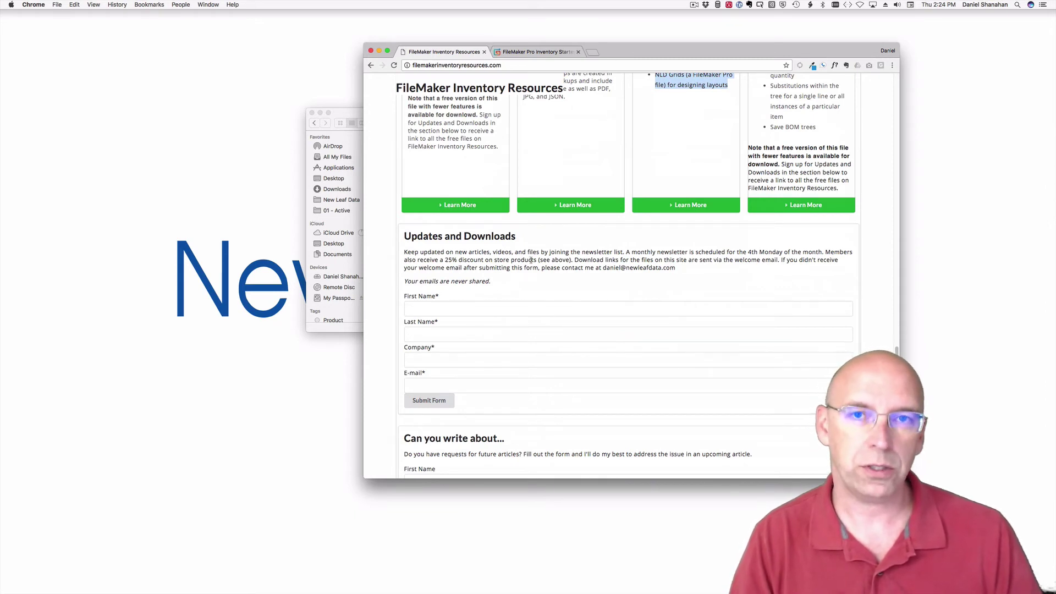
scroll(530, 260, up, 2)
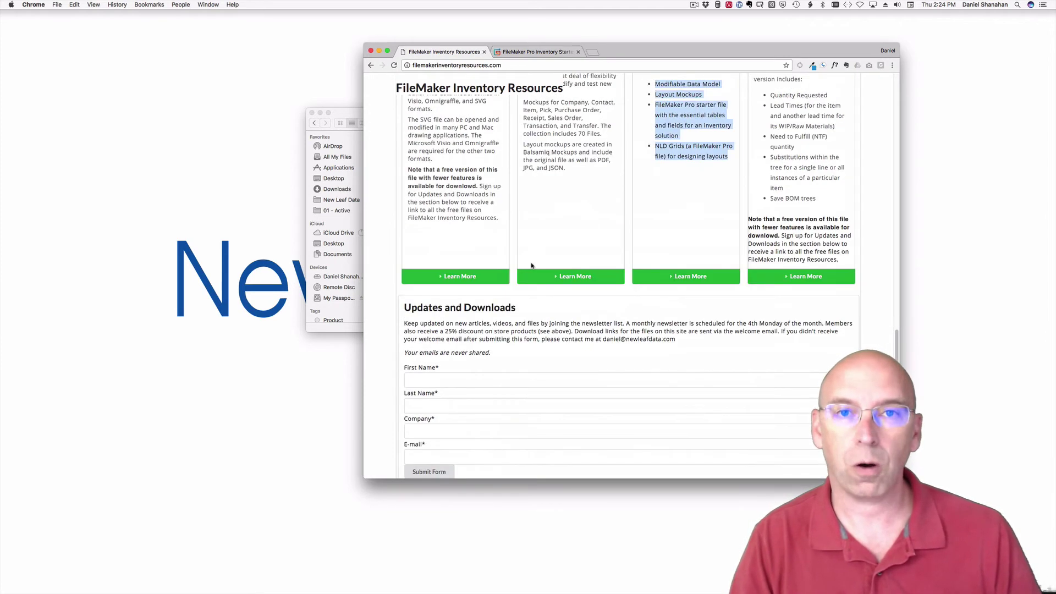
scroll(531, 266, up, 10)
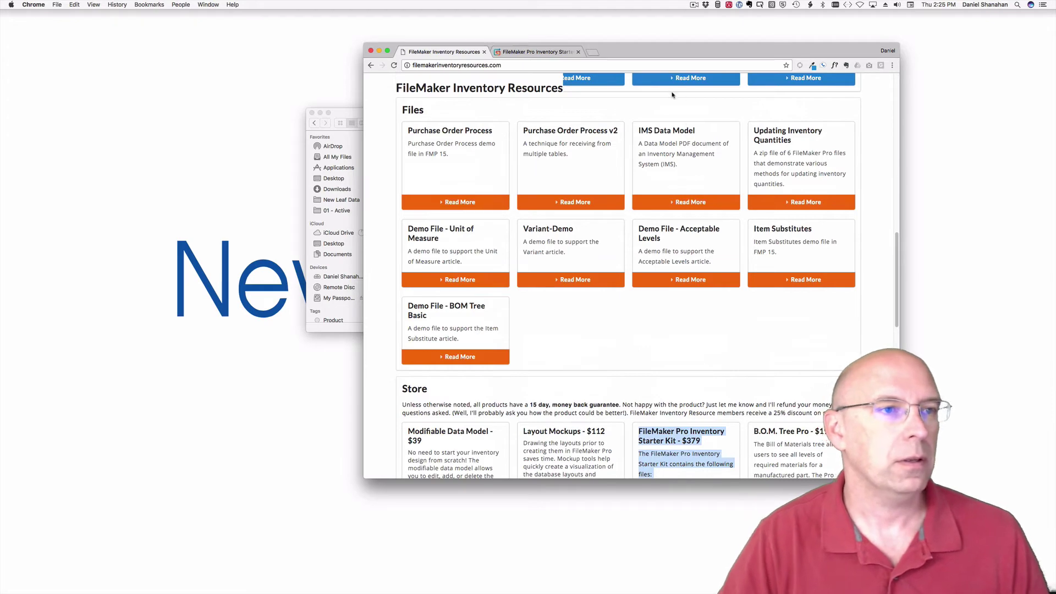
key(ctrl+alt+Right)
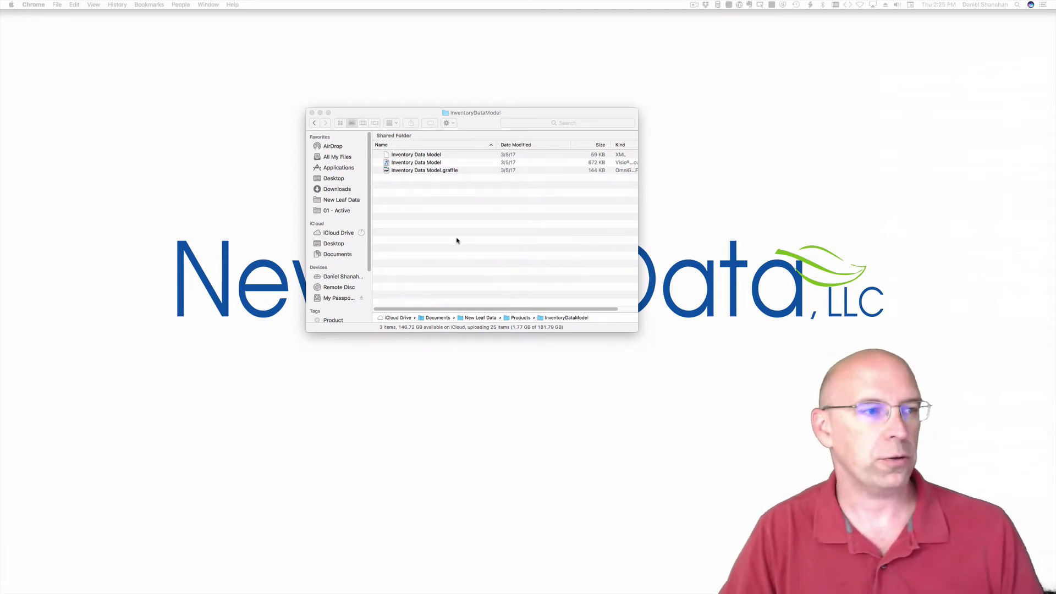
Bring Finder forward, widen it to show all columns, and select the XML data model file.
click(639, 252)
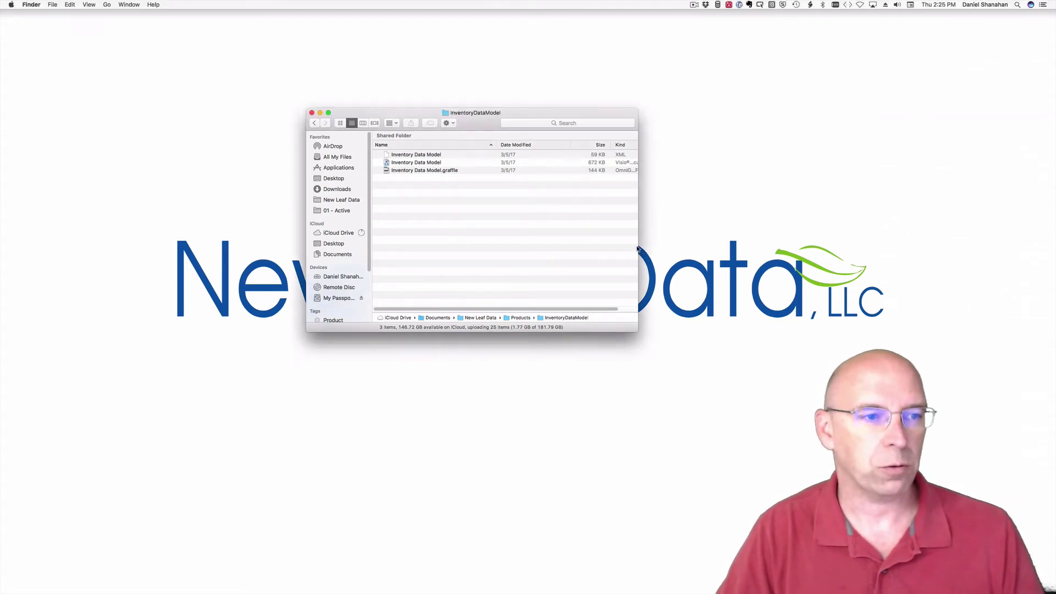
drag(639, 245, 723, 237)
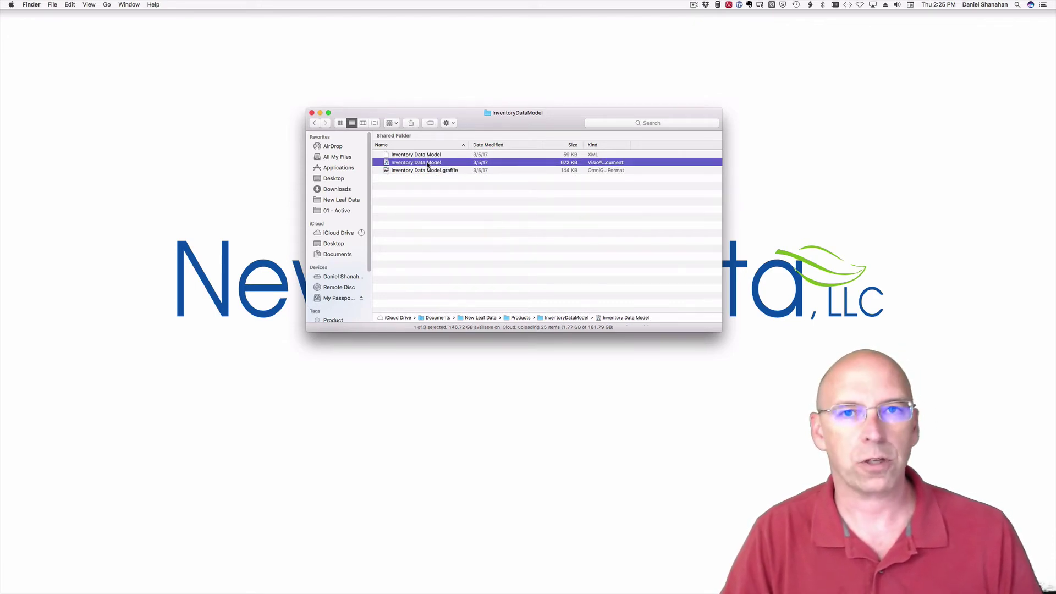
click(427, 156)
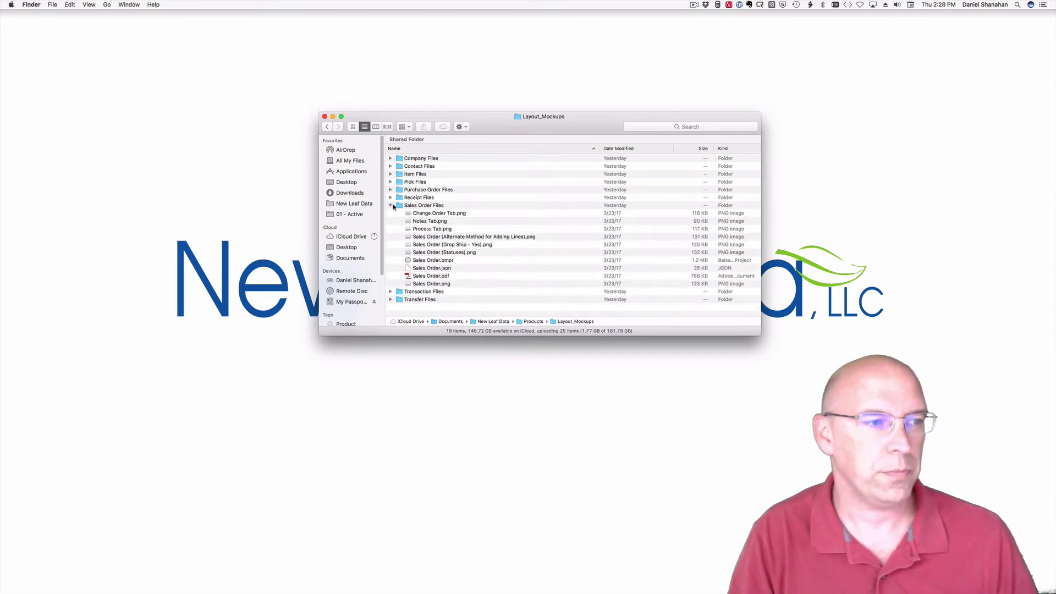
Quick Look the Sales Order.png mockup, then advance to Notes Tab.png.
click(425, 284)
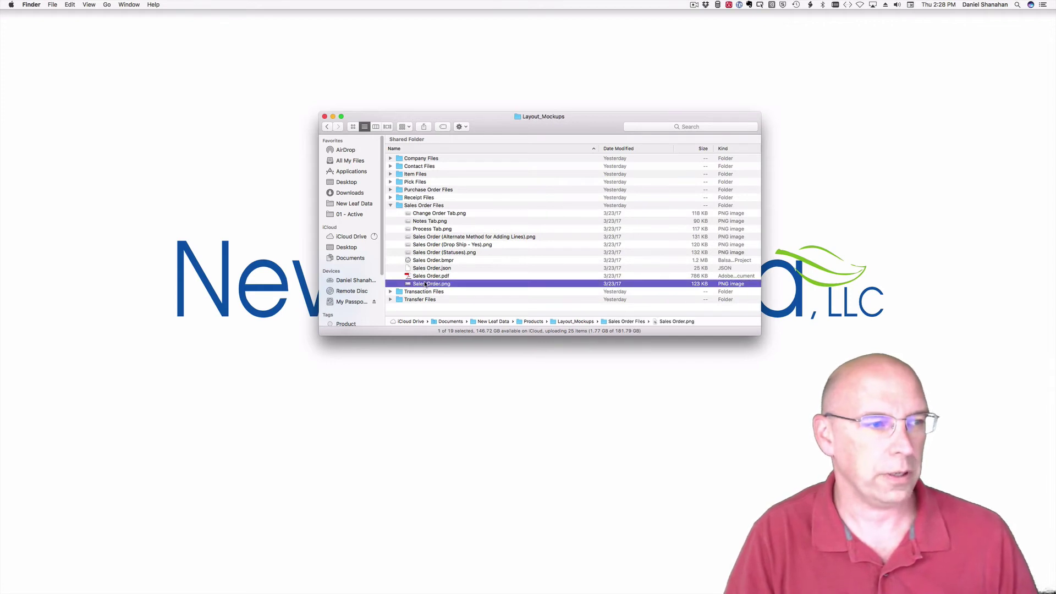
key(space)
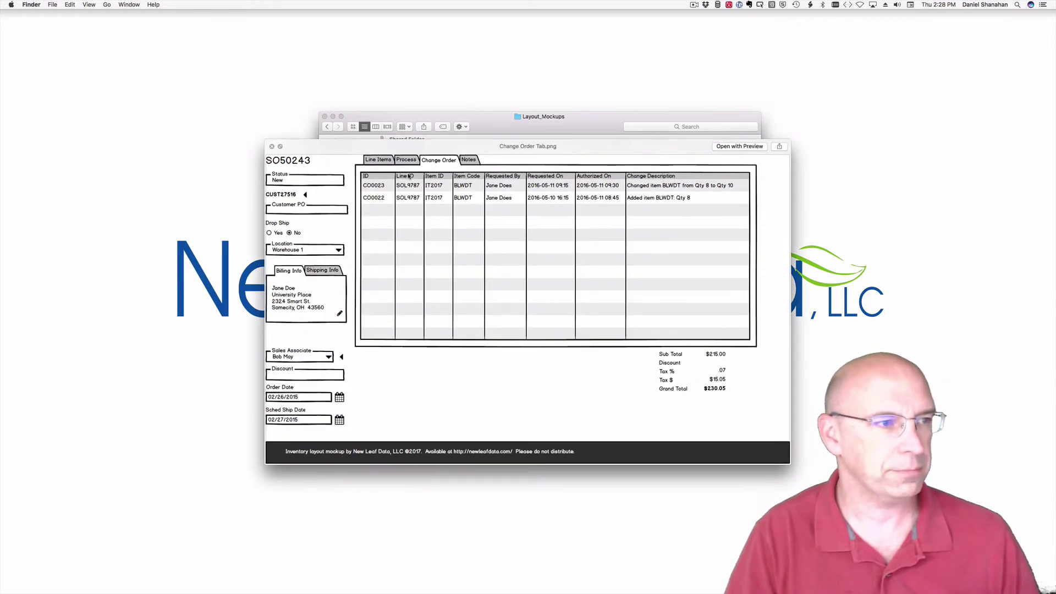
key(Down)
key(Down)
key(Down)
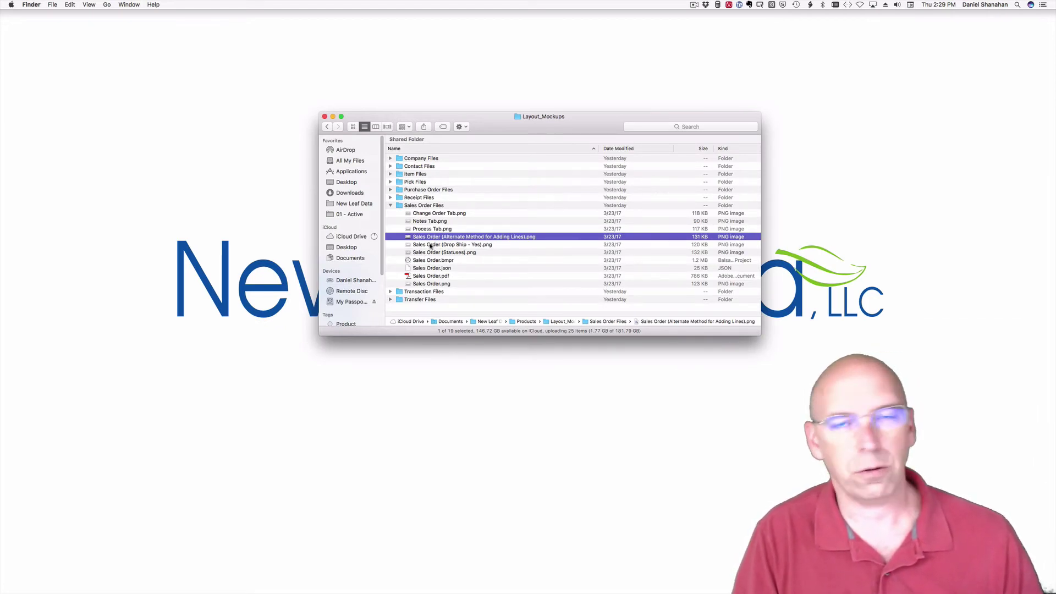
Select the Sales Order.bmpr and Sales Order.json mockup files in turn.
click(429, 260)
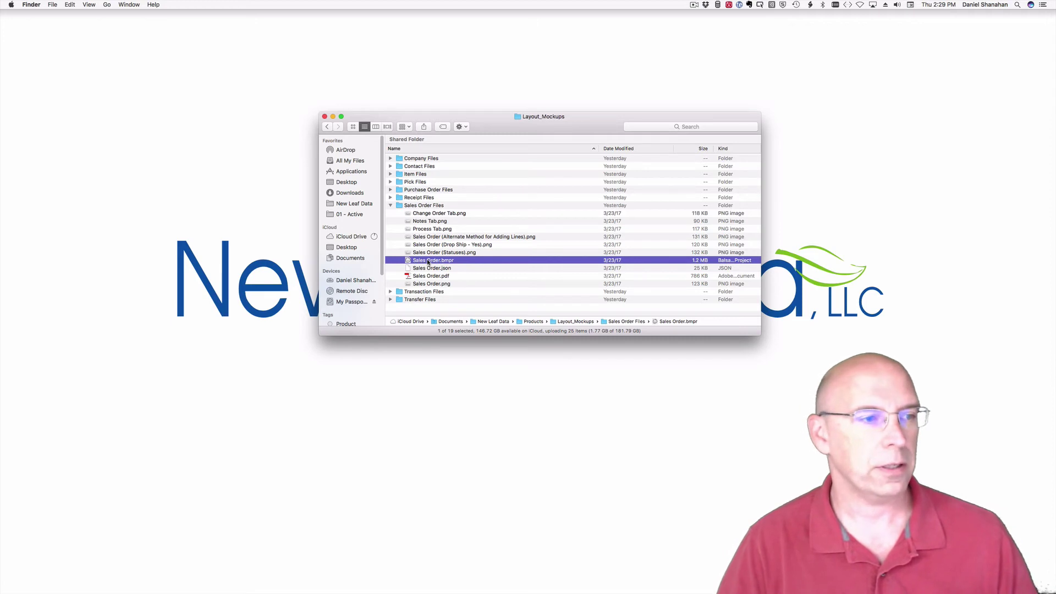
click(436, 275)
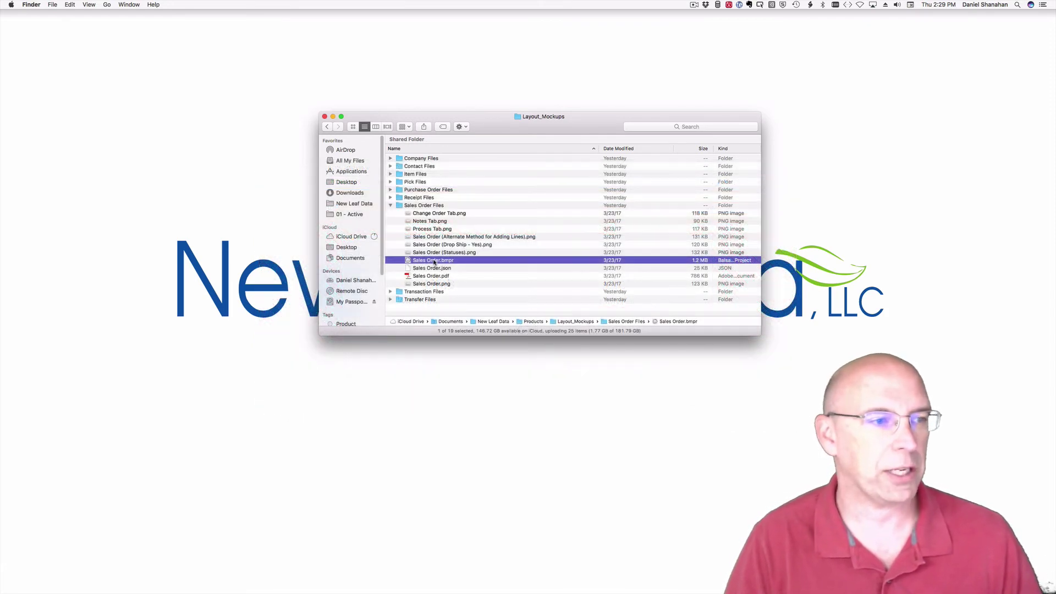
click(432, 268)
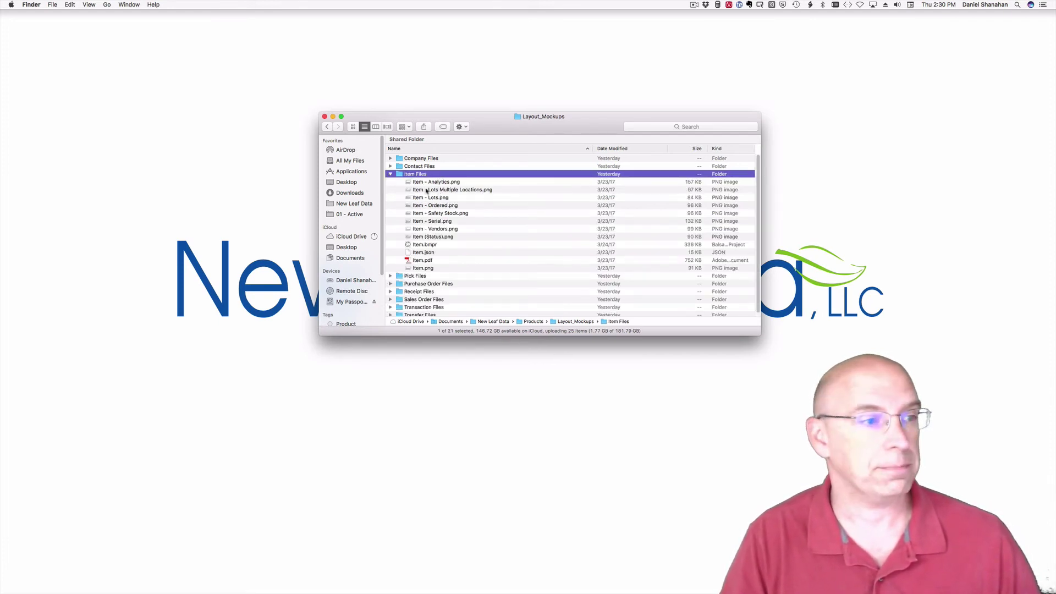
Collapse the Item Files folder and briefly expand then close Contact Files.
click(391, 173)
click(390, 166)
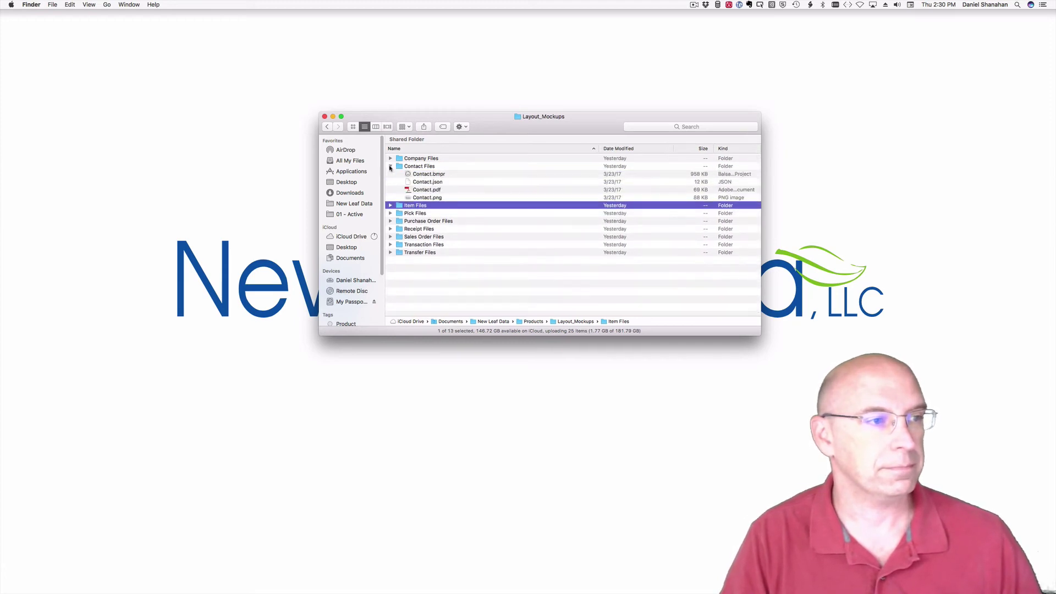
click(390, 166)
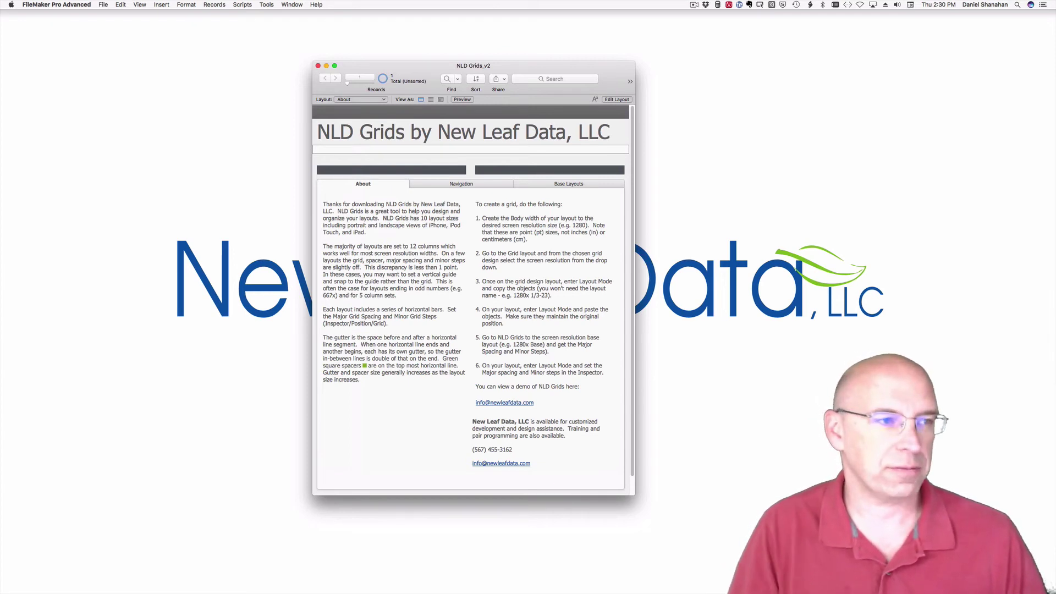
Switch to the Grids layout and open the 1280x version of the 1/4-1/2-1/4 grid.
click(362, 100)
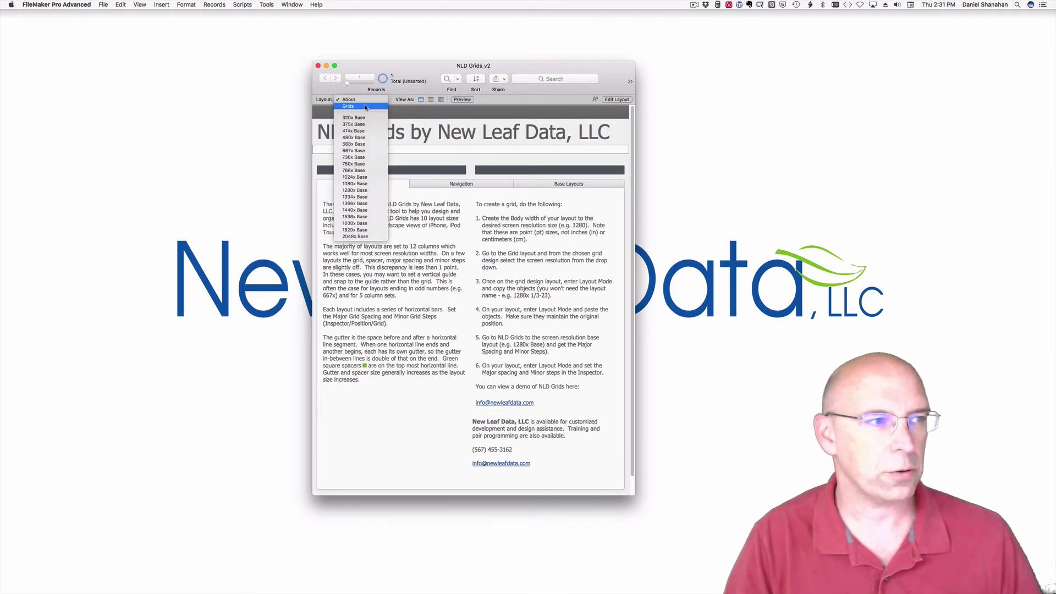
click(365, 106)
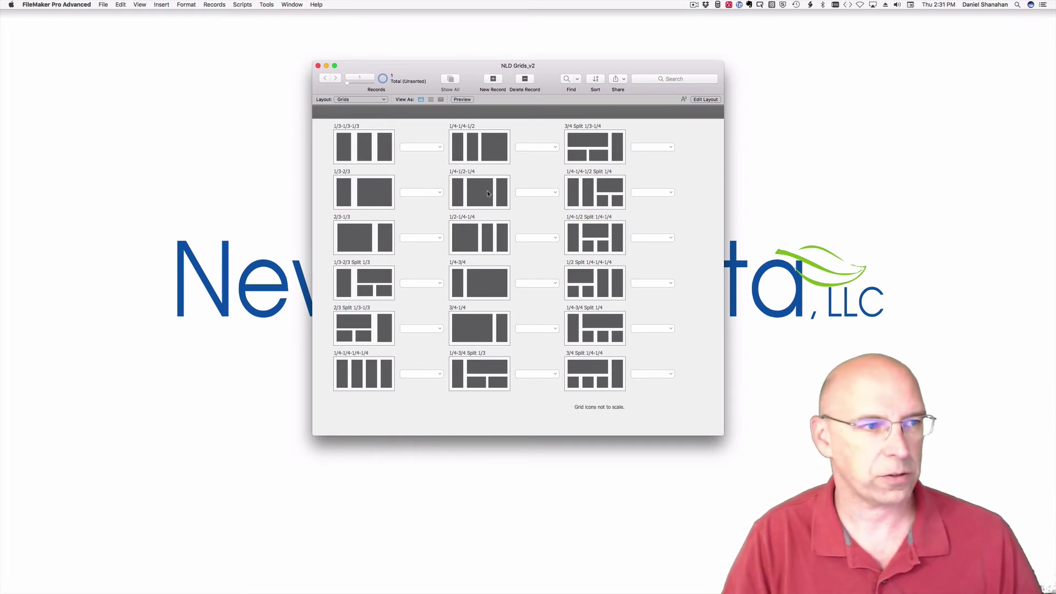
click(533, 193)
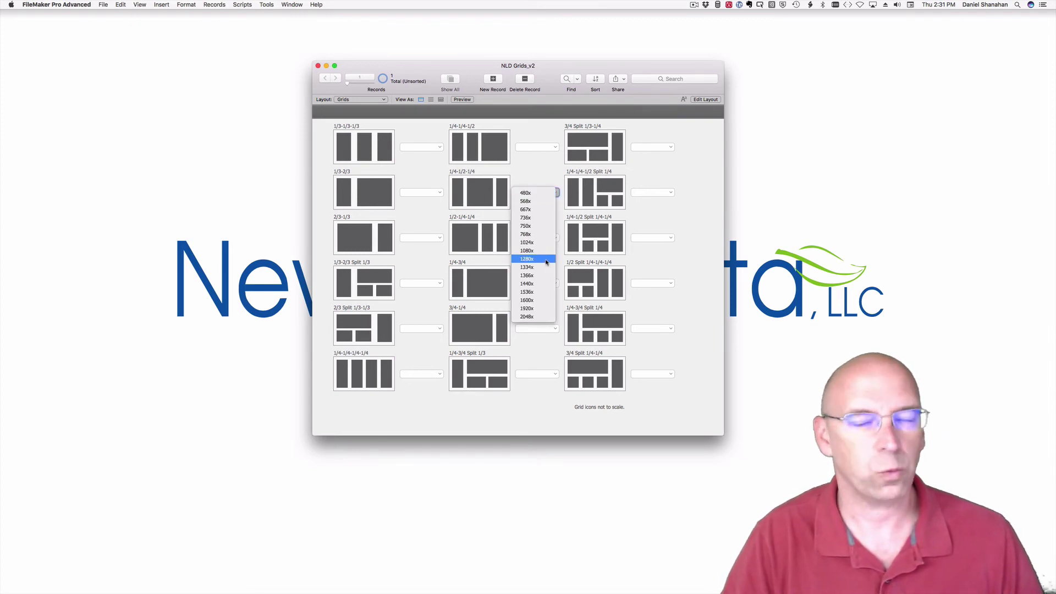
click(546, 260)
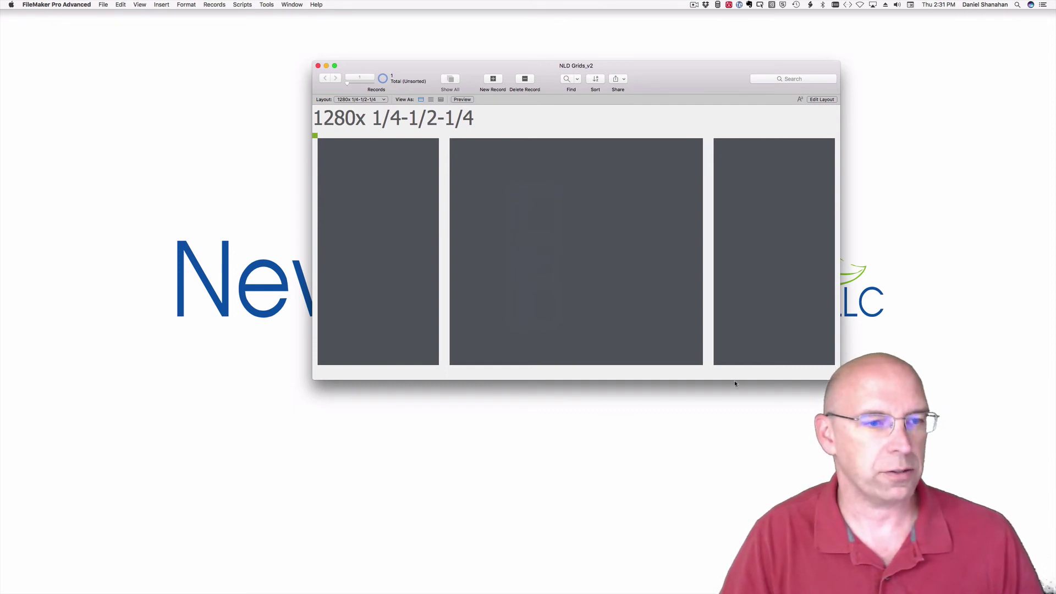
Enter Layout mode with Cmd+L, move the Inspector aside, and enlarge the window.
key(super+l)
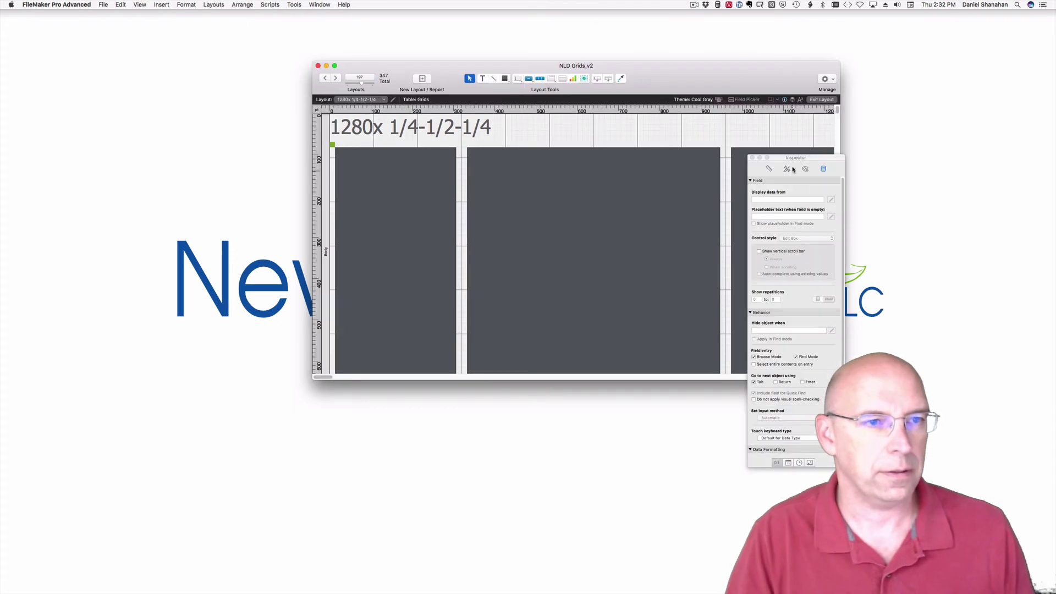
drag(798, 158, 909, 161)
drag(840, 379, 917, 415)
Select all three grid columns, deselect, then nudge the left dark column.
key(super+a)
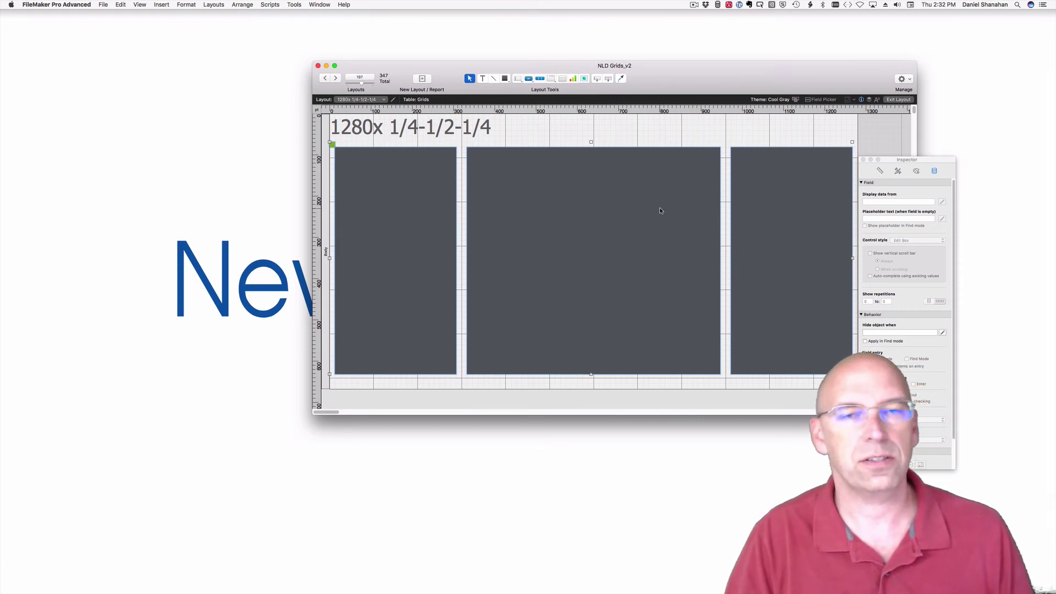
click(337, 146)
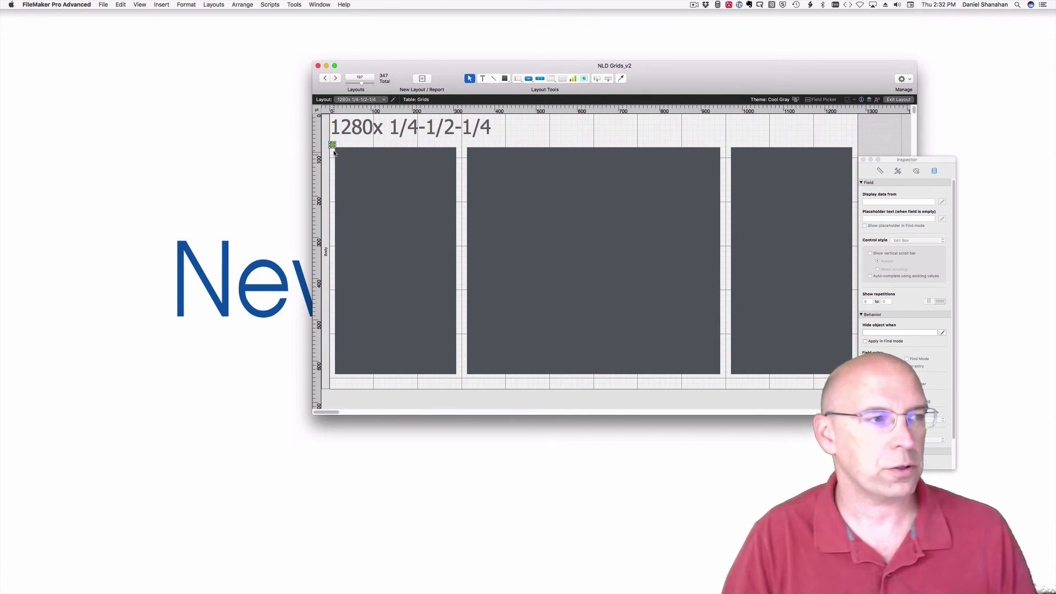
mouse_move(372, 163)
mouse_down()
mouse_move(408, 159)
mouse_move(368, 156)
mouse_up()
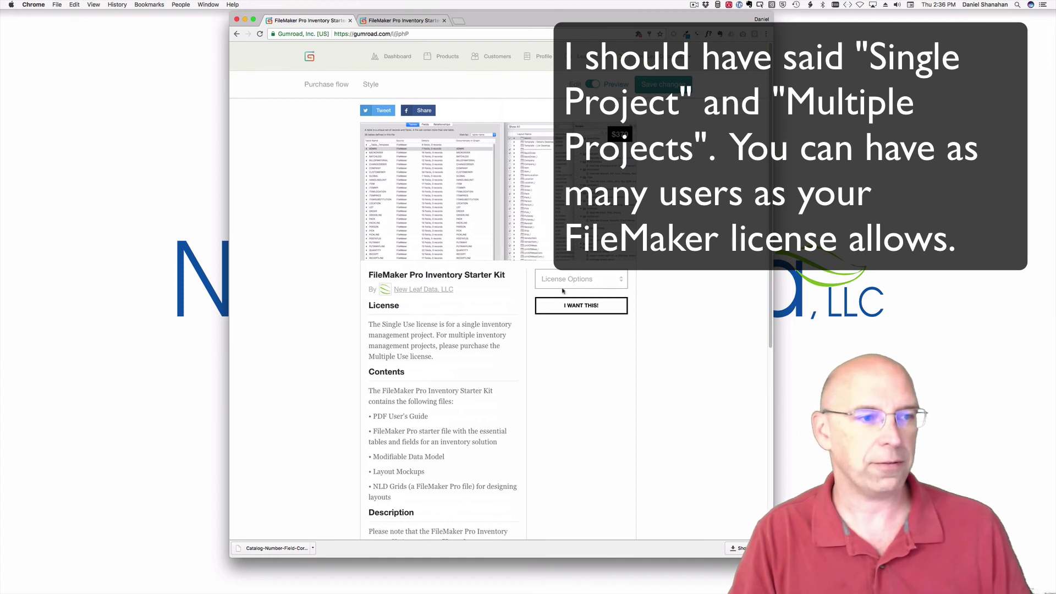
Check the Starter Kit's license options and Guarantee paragraph, then switch to the User's Guide tab.
click(602, 284)
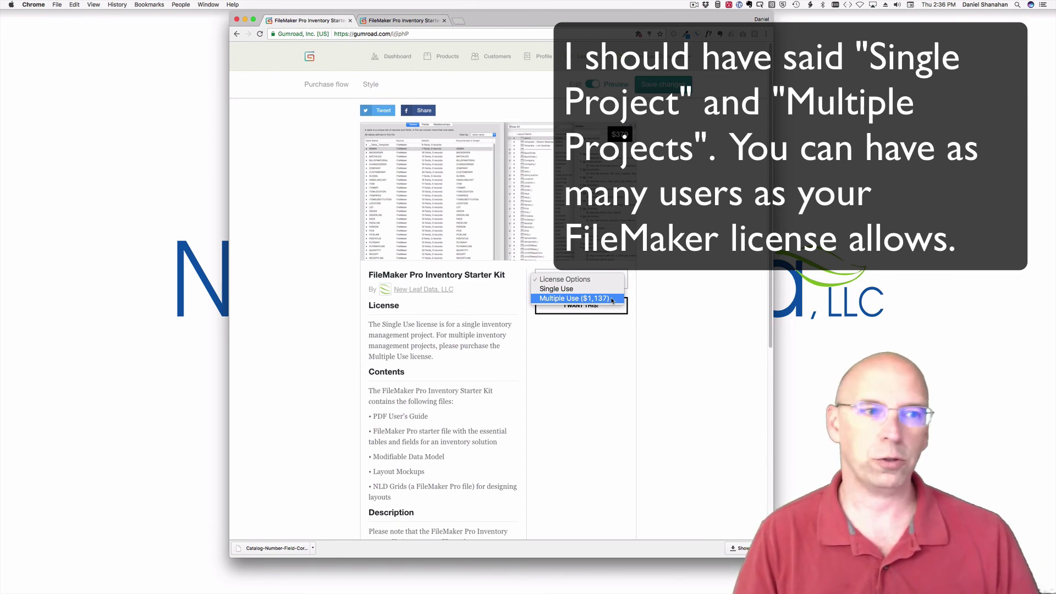
click(505, 320)
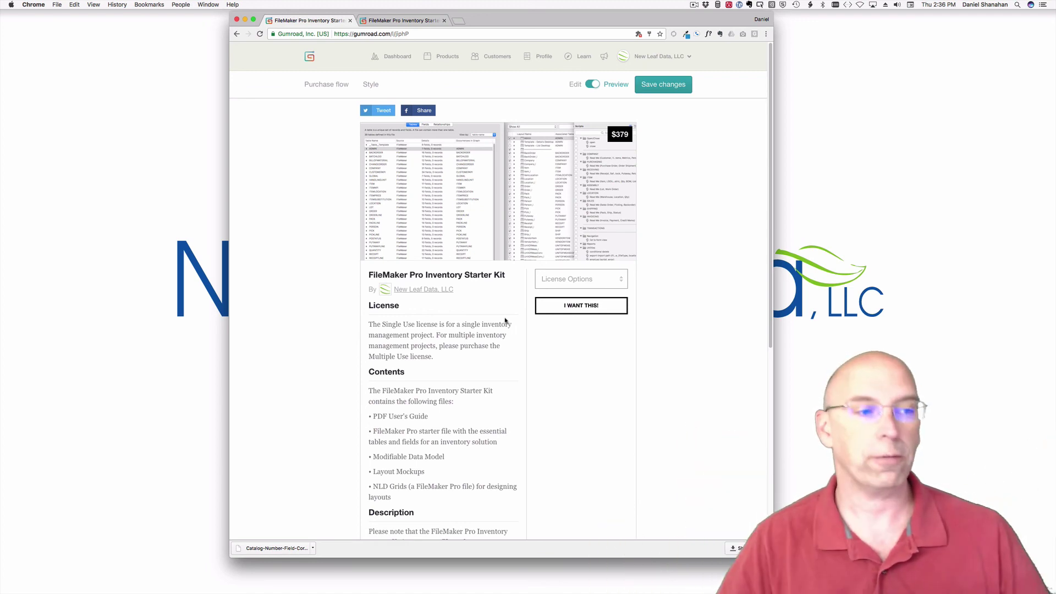
scroll(502, 322, down, 10)
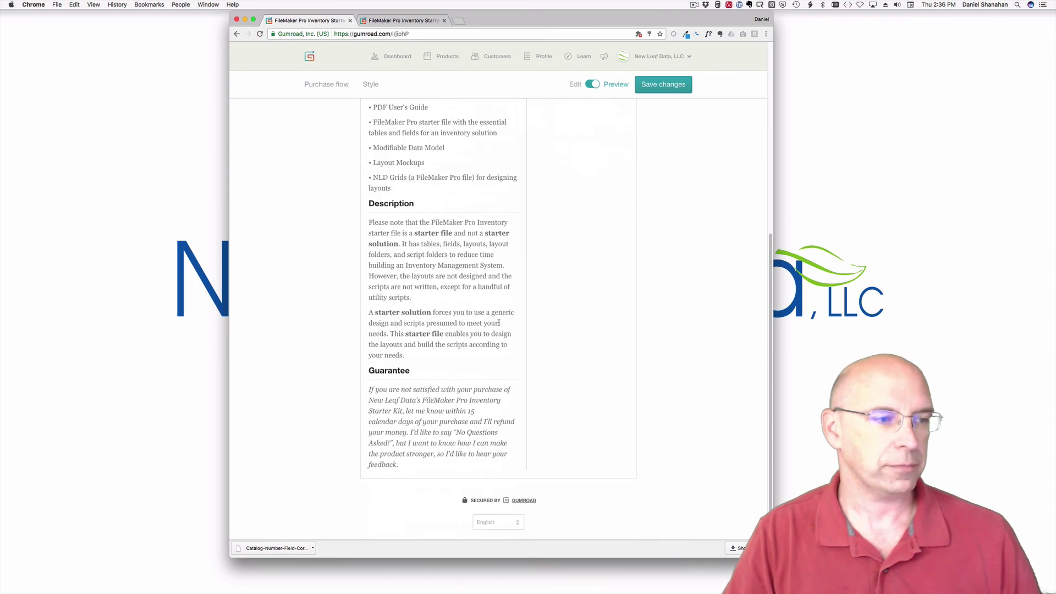
drag(369, 389, 460, 463)
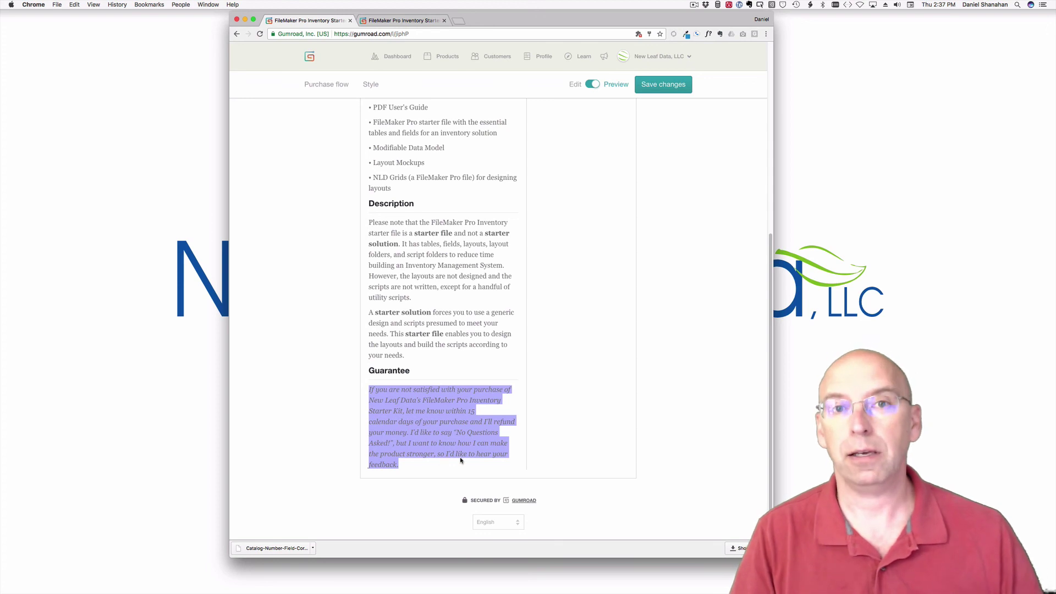
scroll(440, 275, up, 6)
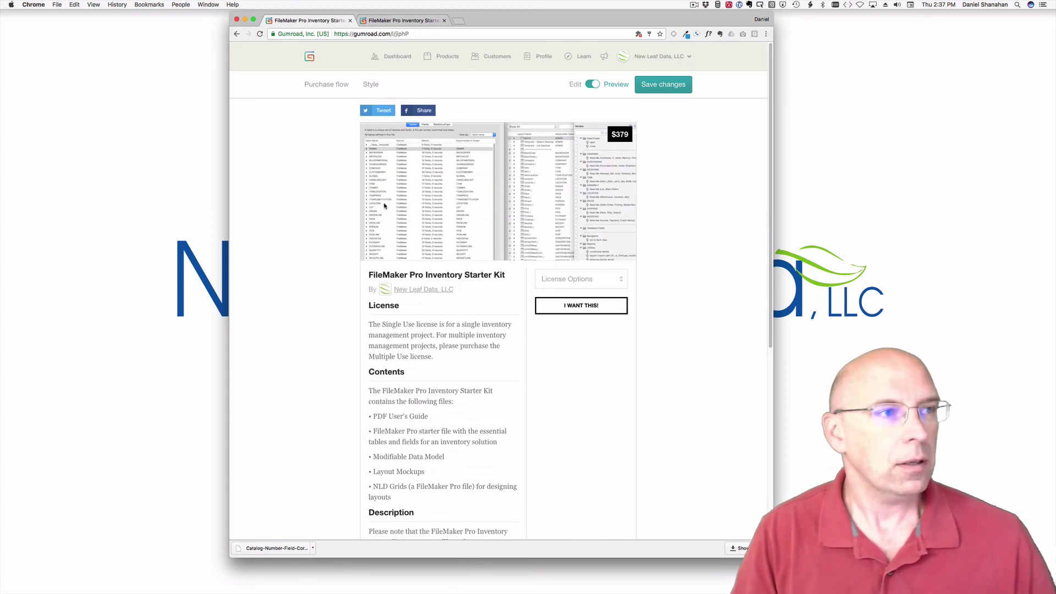
click(418, 21)
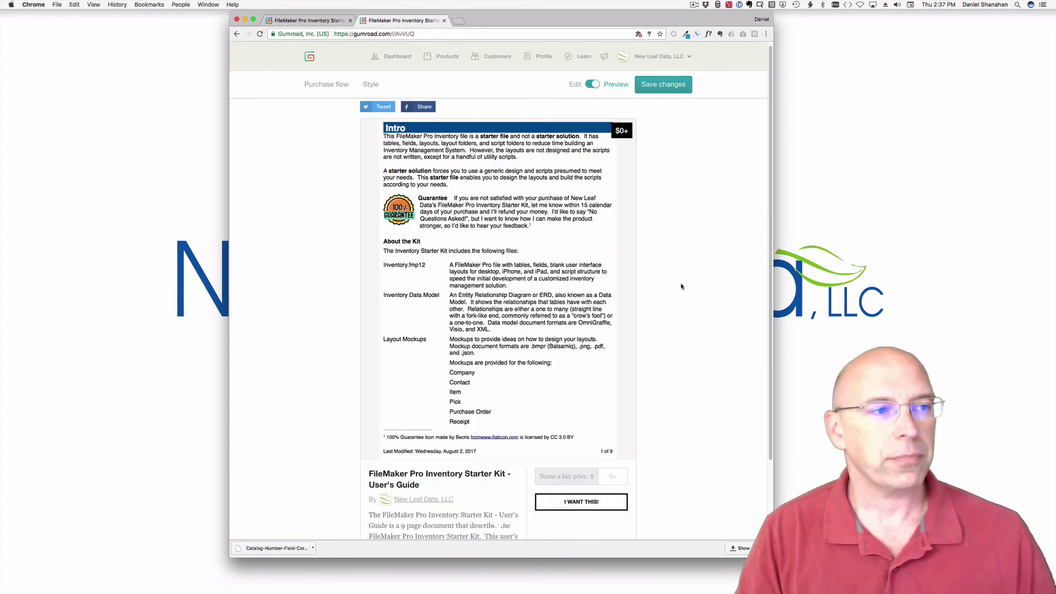
Browse the User's Guide Intro and About the Kit previews and click I WANT THIS! at $0+.
scroll(662, 288, up, 1)
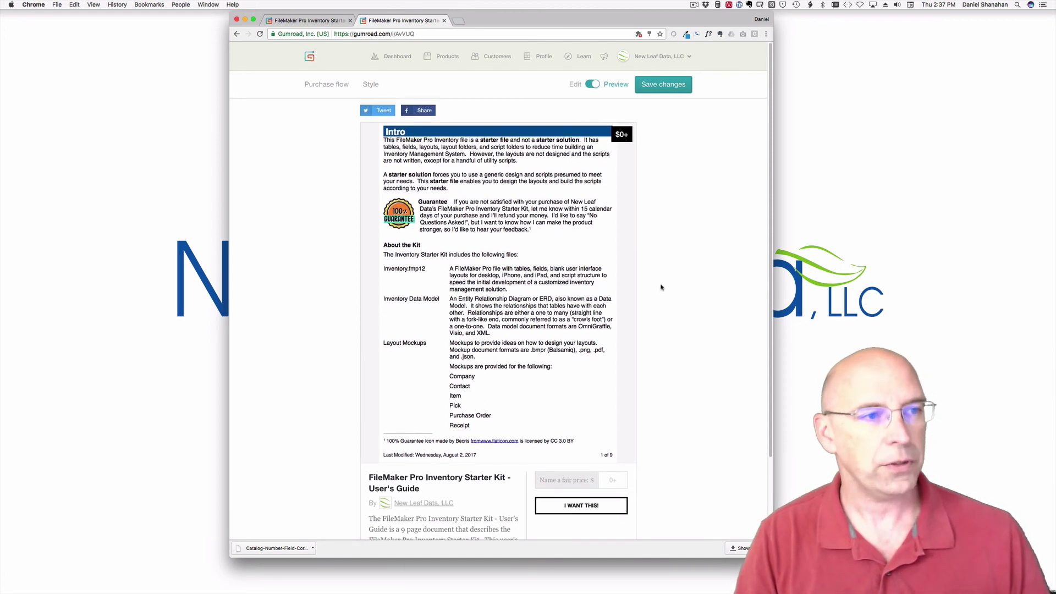
scroll(661, 287, down, 3)
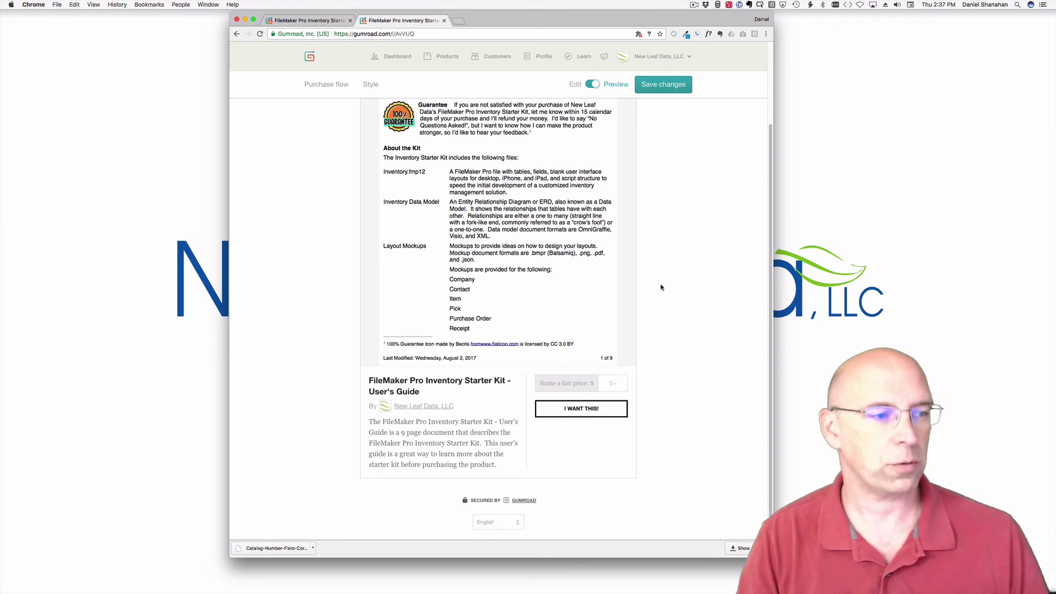
scroll(661, 287, up, 3)
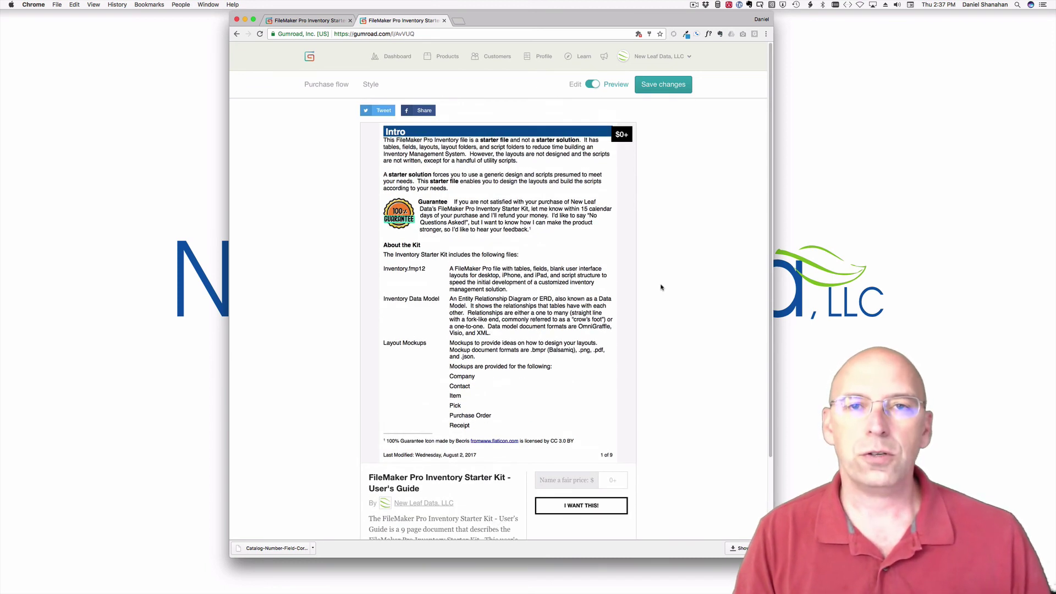
scroll(661, 288, down, 1)
scroll(661, 288, up, 1)
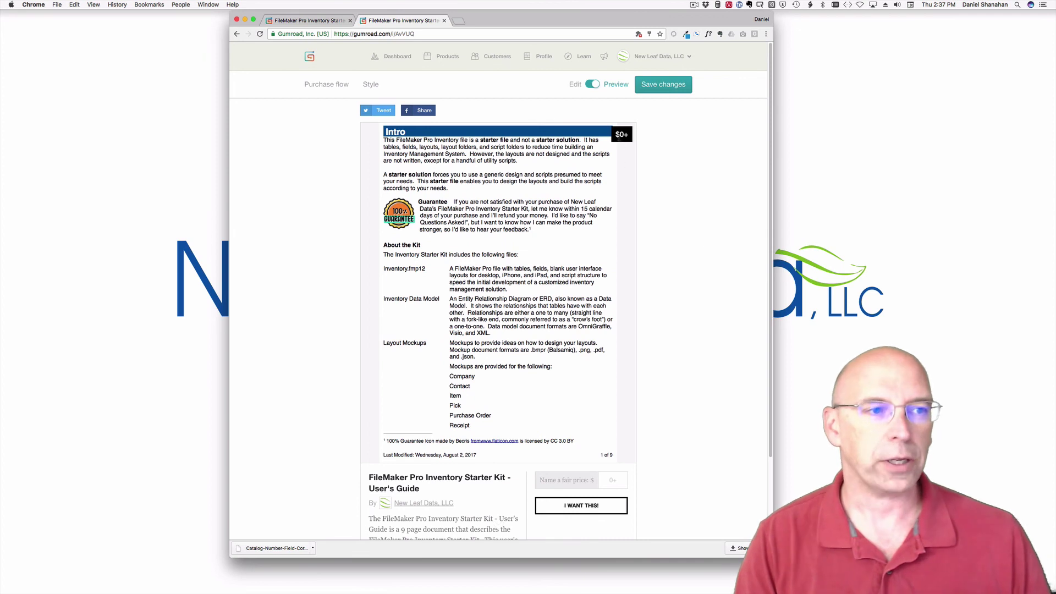
scroll(670, 315, down, 3)
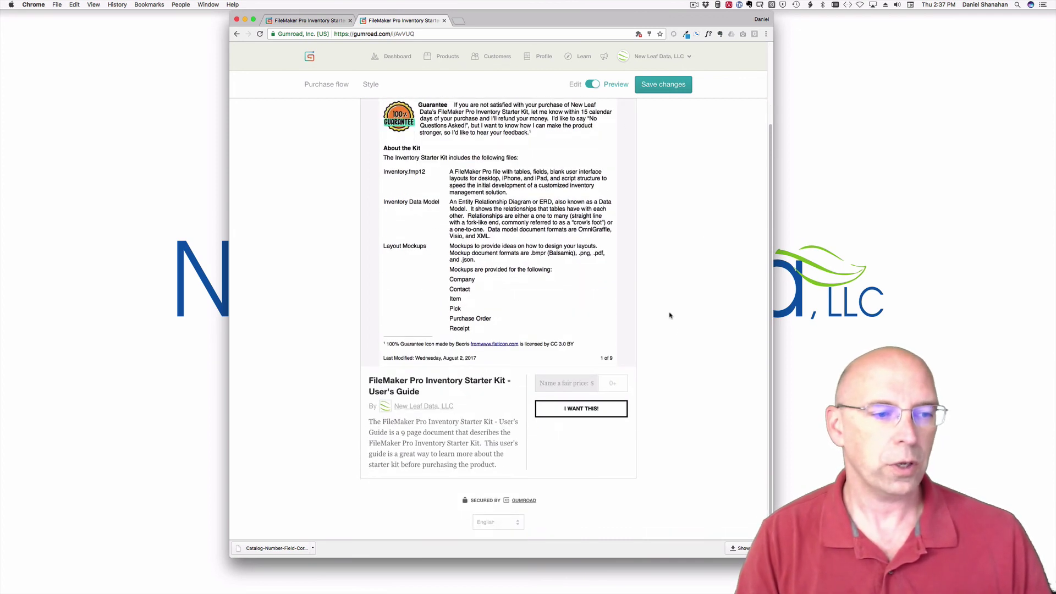
click(590, 411)
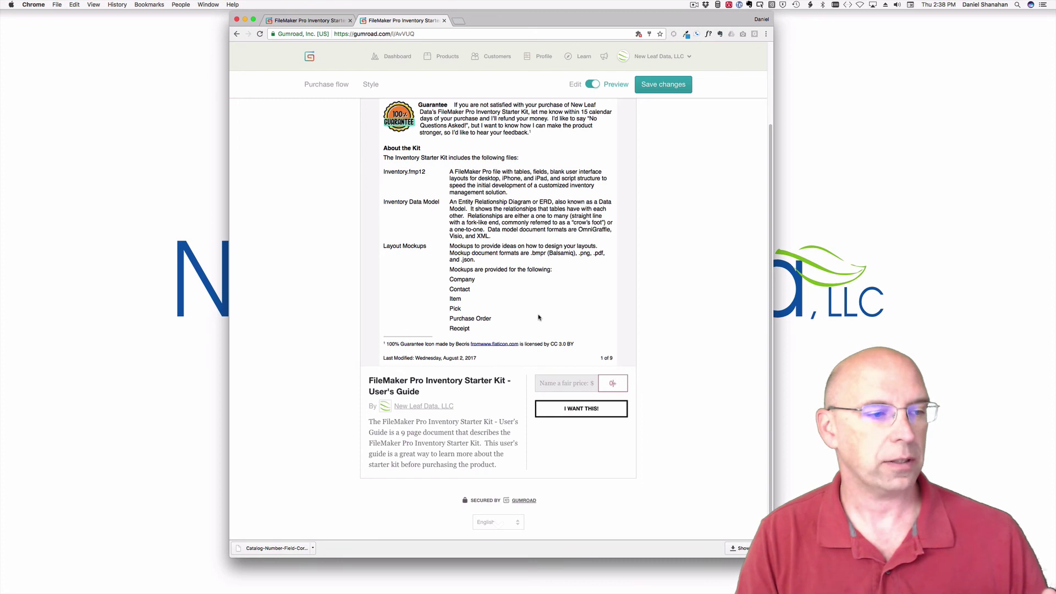
scroll(539, 317, up, 3)
scroll(538, 318, down, 1)
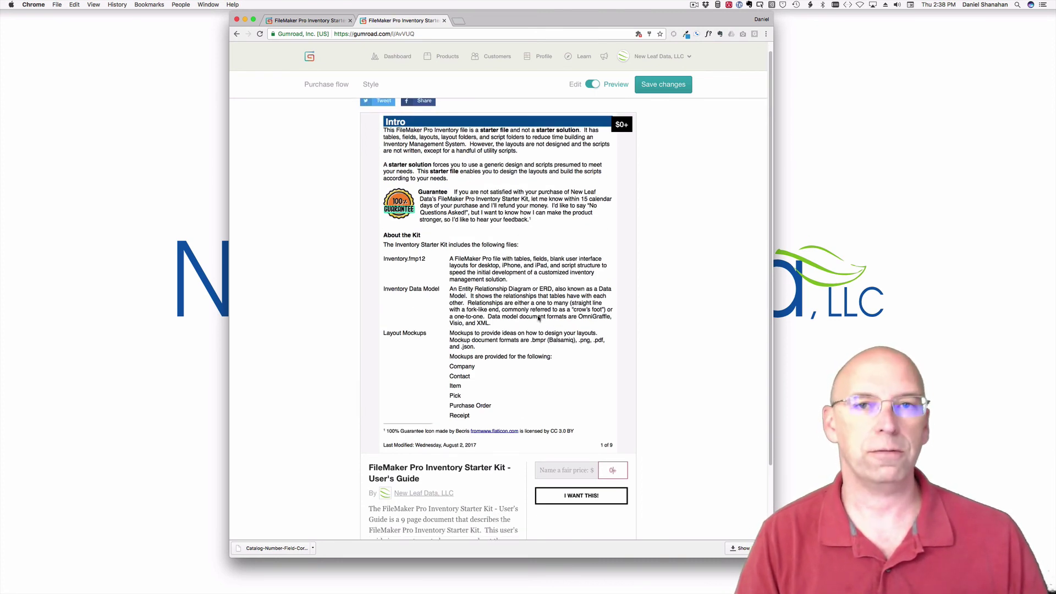